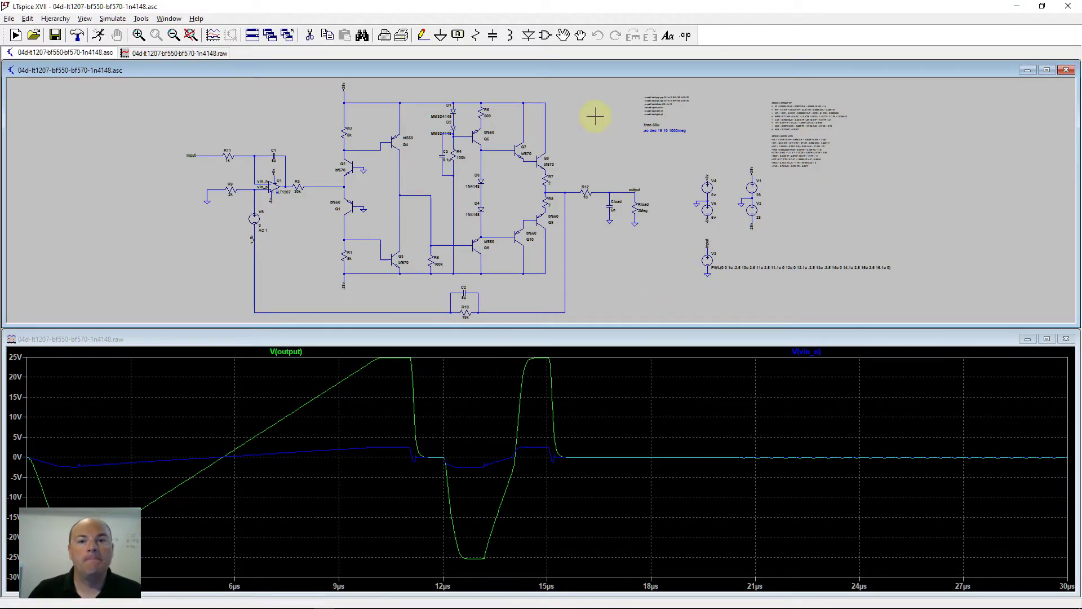
# Step: Close the old waveform window, maximize the schematic and rerun the simulation
pyautogui.click(1065, 339)
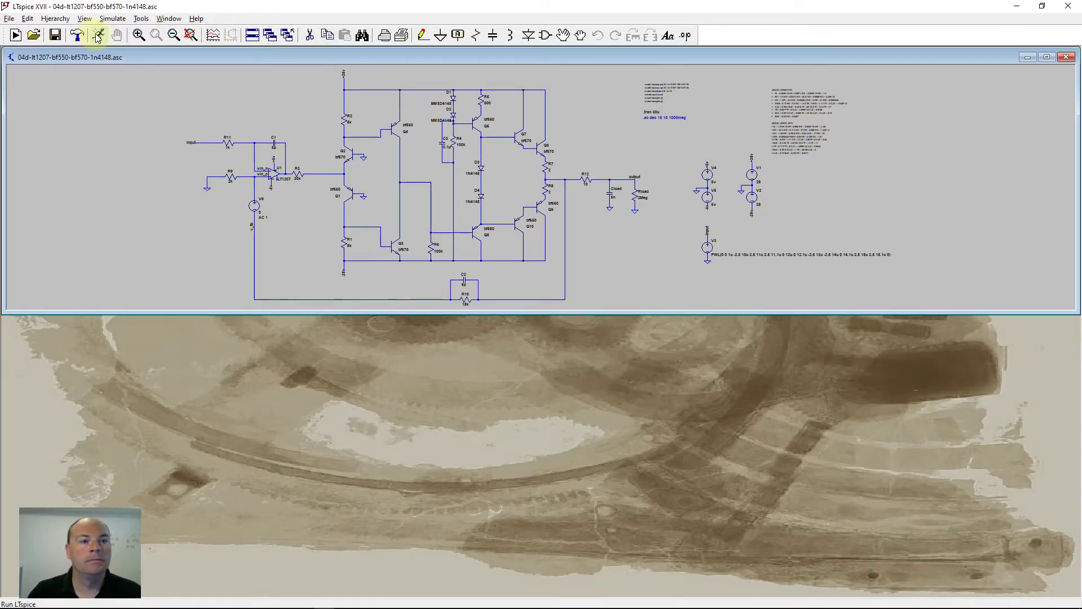
pyautogui.click(1046, 57)
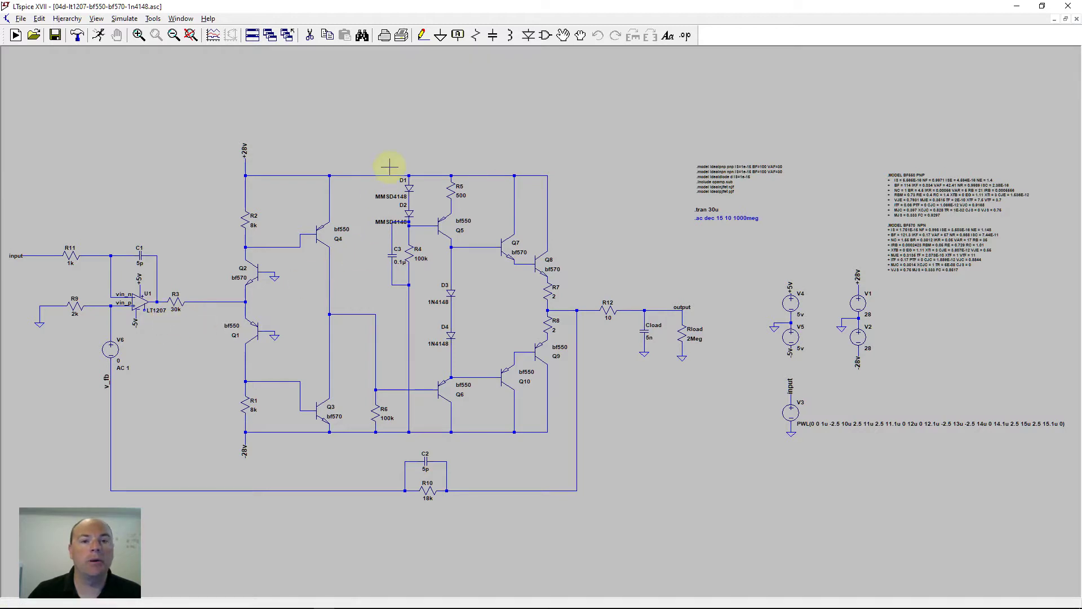
pyautogui.click(101, 37)
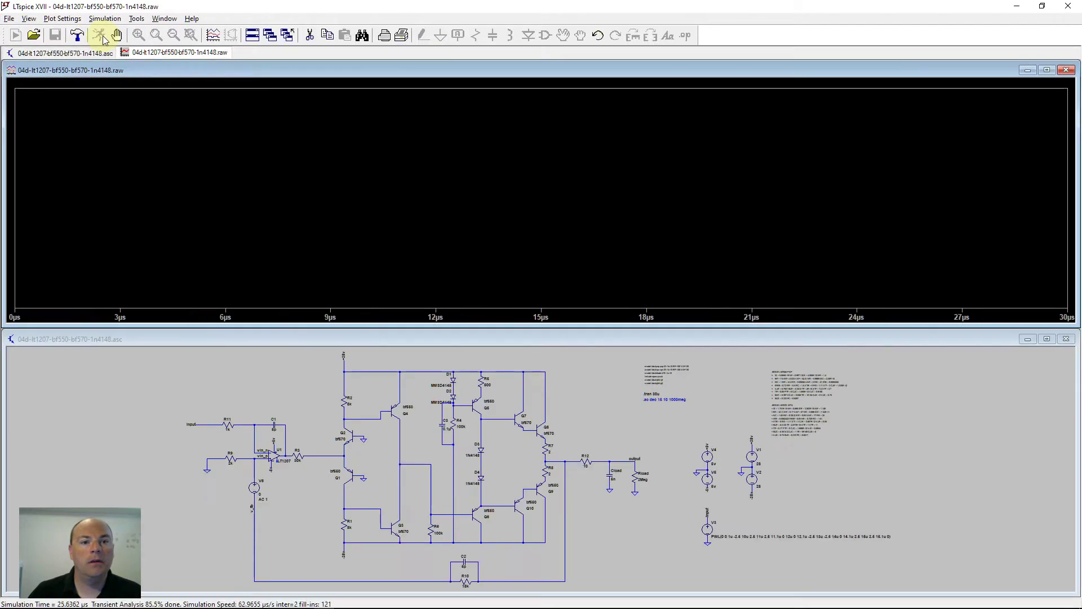
# Step: Probe the output and input nets to plot V(output) and V(input) together
pyautogui.click(536, 355)
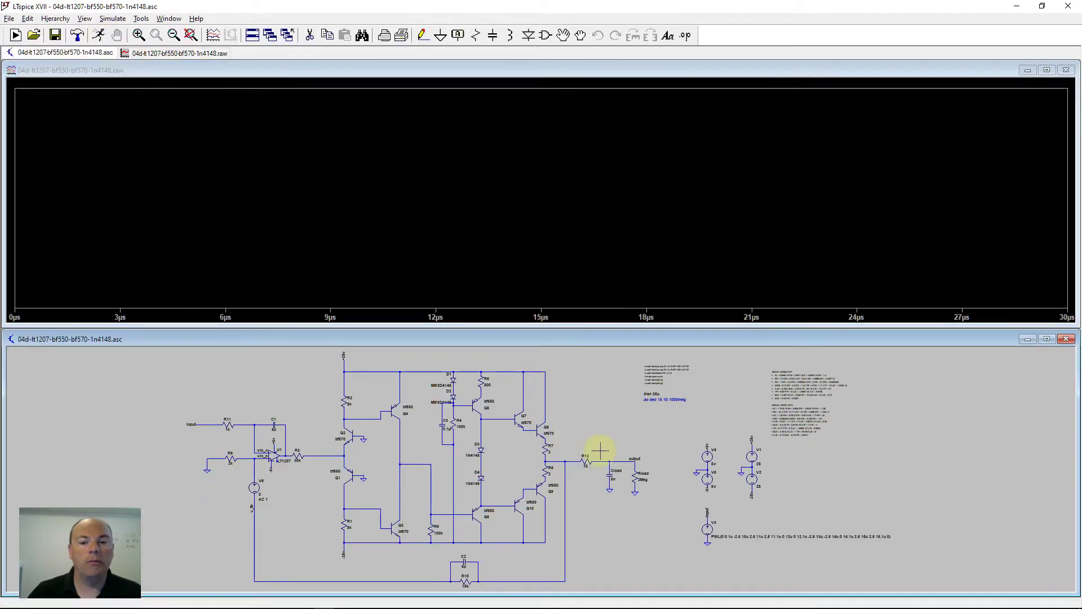
pyautogui.click(617, 459)
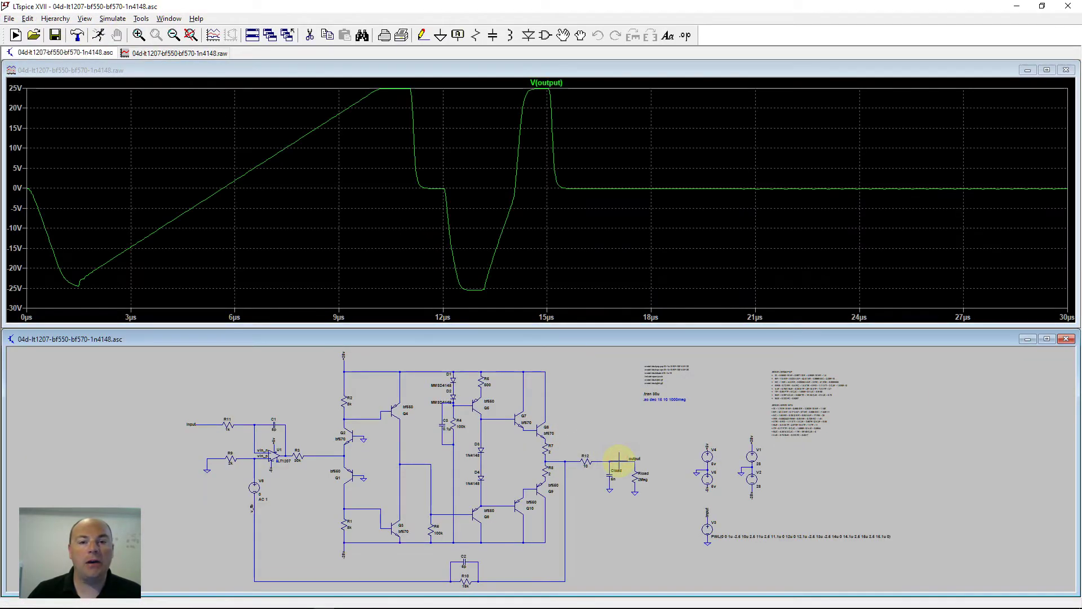
pyautogui.click(216, 422)
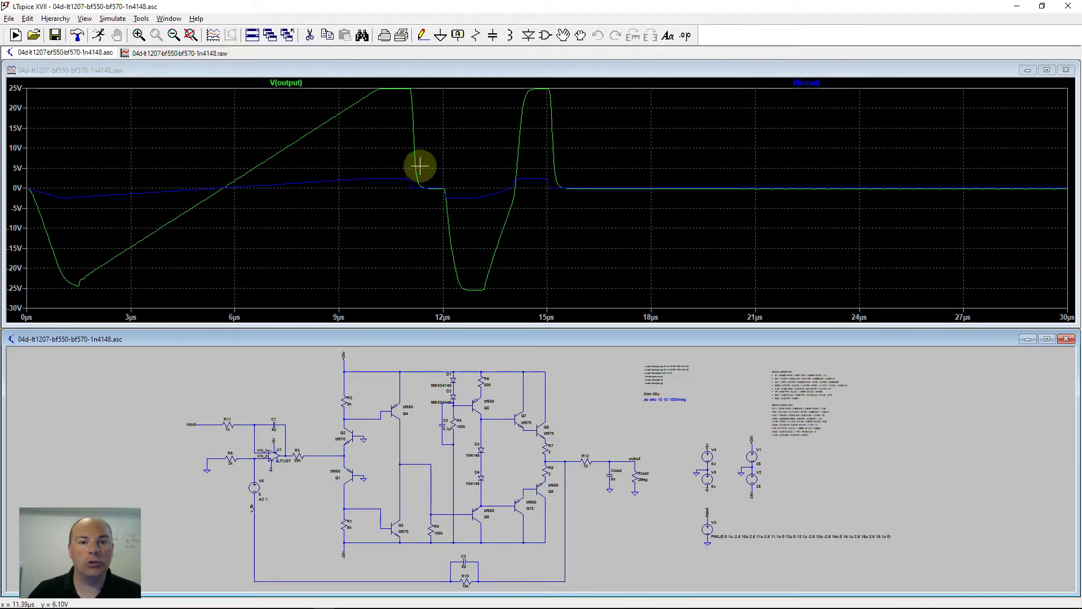
# Step: Change the V(input) trace colour to red
pyautogui.rightClick(812, 82)
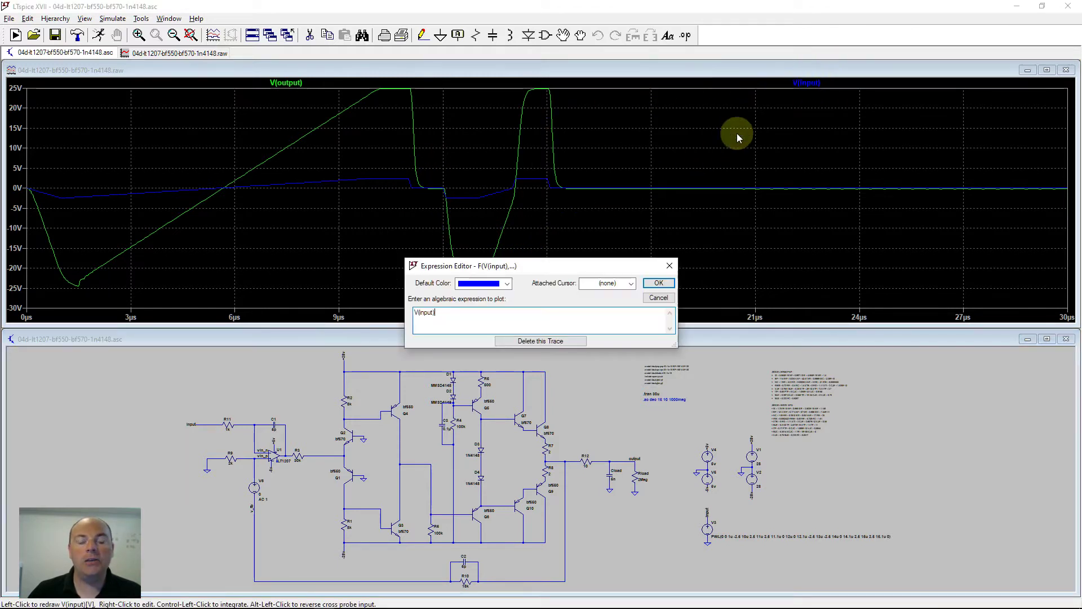
pyautogui.click(488, 284)
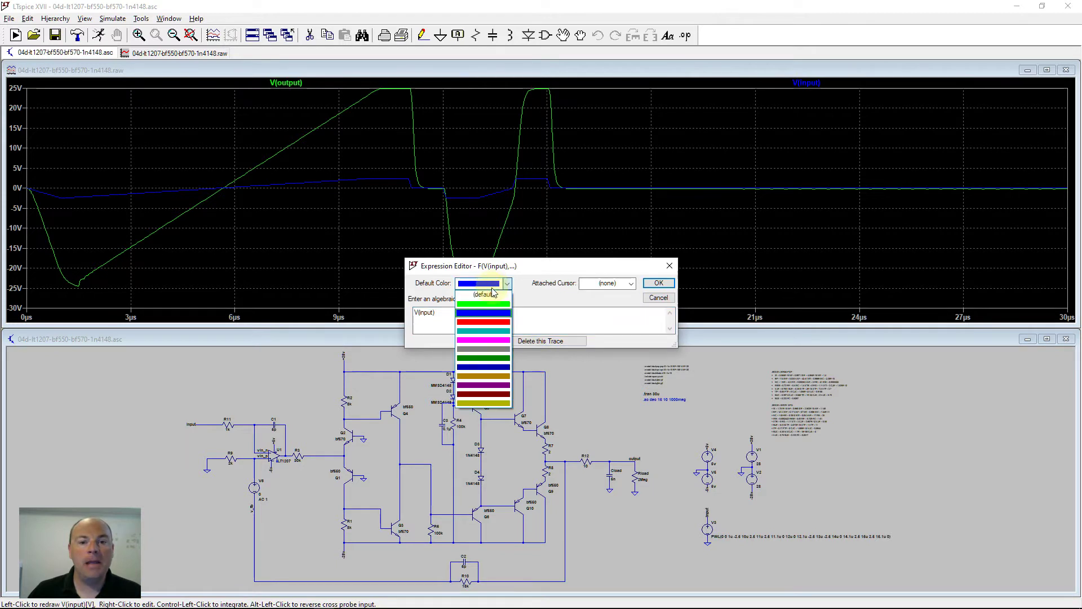
pyautogui.click(488, 322)
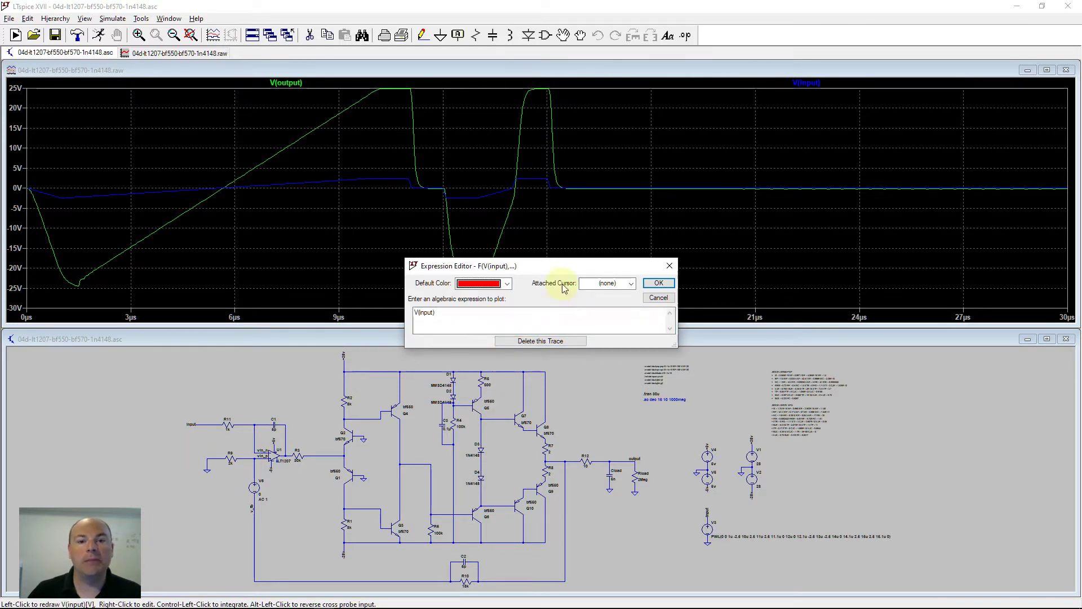
pyautogui.click(658, 283)
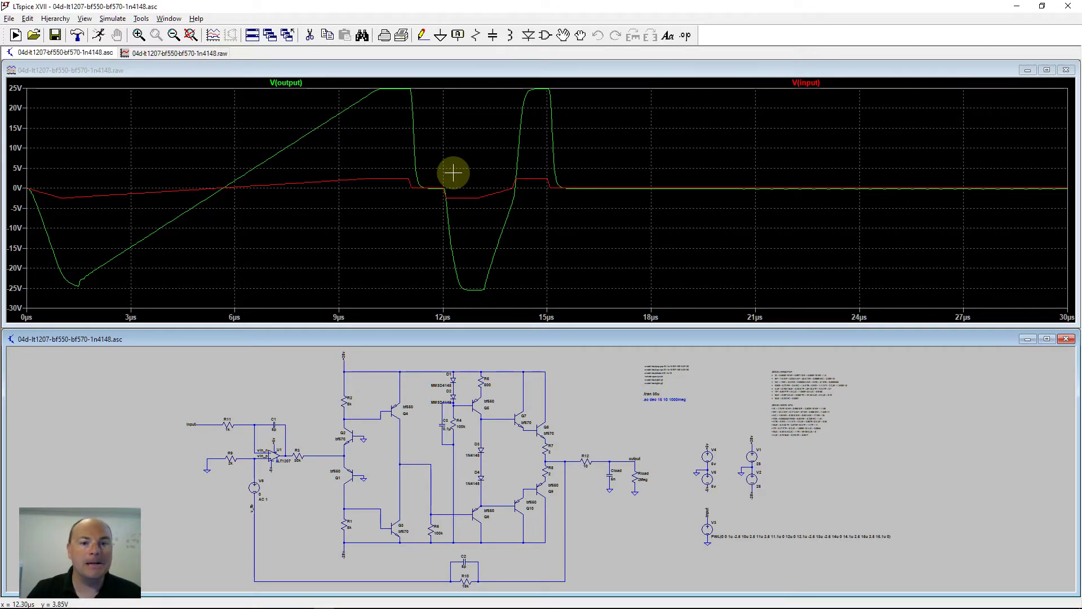
# Step: Scale the input trace expression to V(input)*10
pyautogui.rightClick(806, 82)
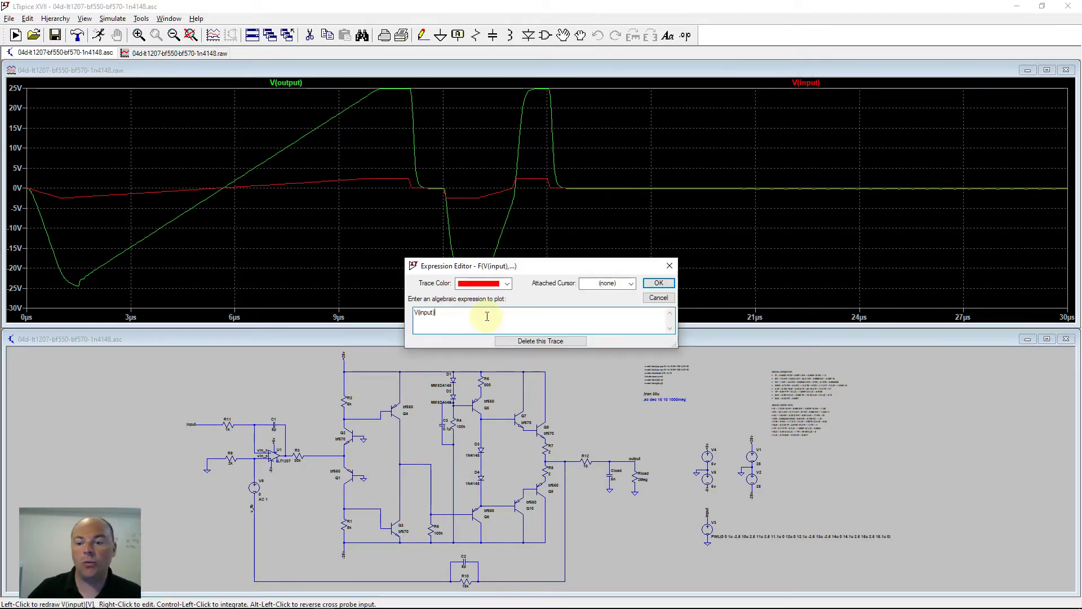
pyautogui.write('*10')
pyautogui.press('Return')
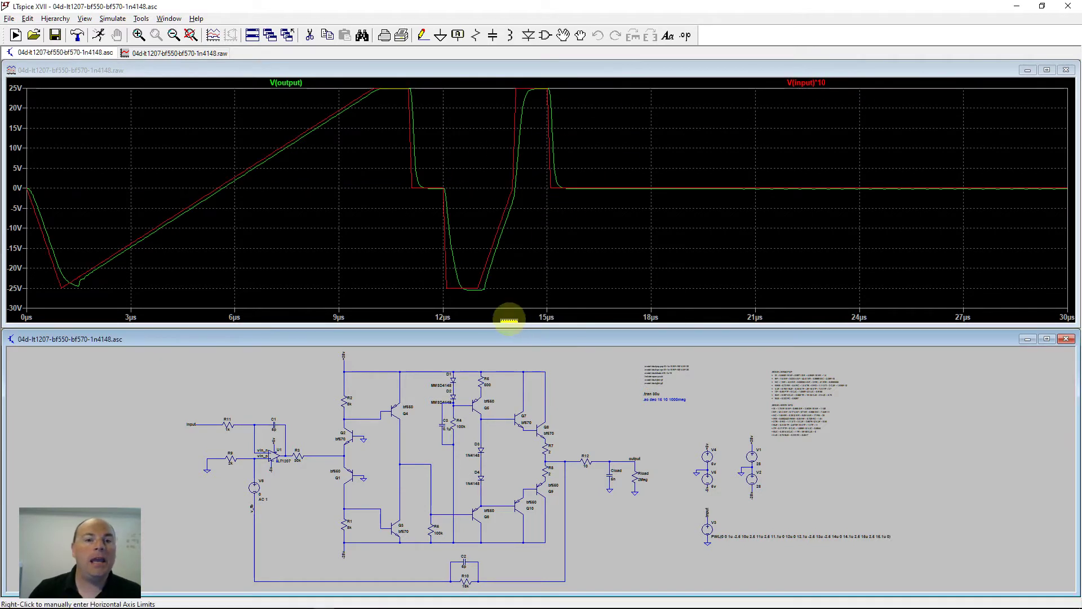
# Step: Recolour the V(input)*10 trace blue
pyautogui.rightClick(800, 84)
pyautogui.press('Escape')
pyautogui.rightClick(806, 83)
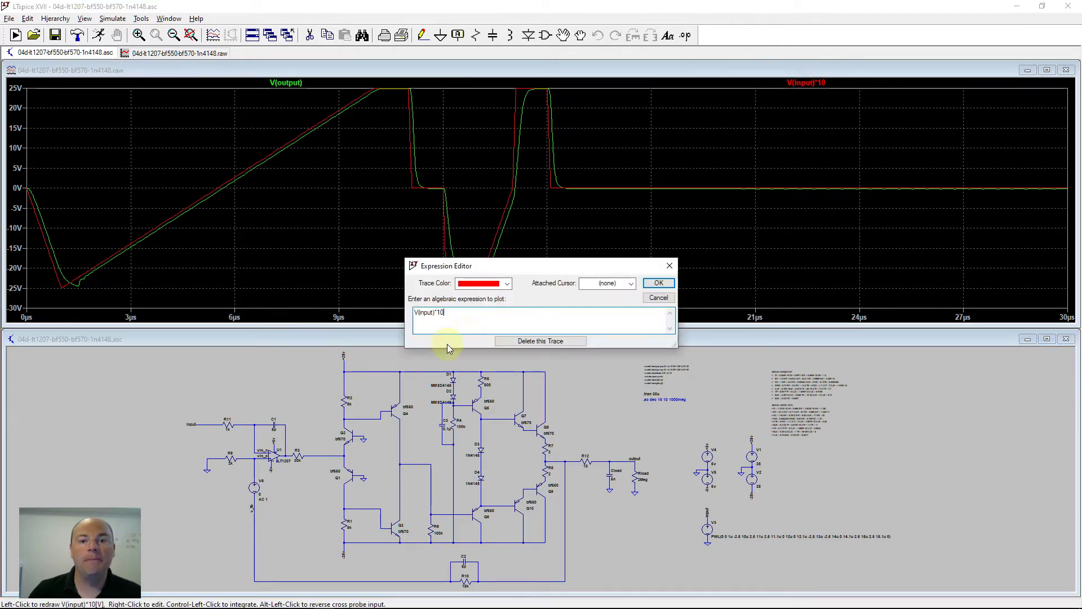
pyautogui.click(494, 283)
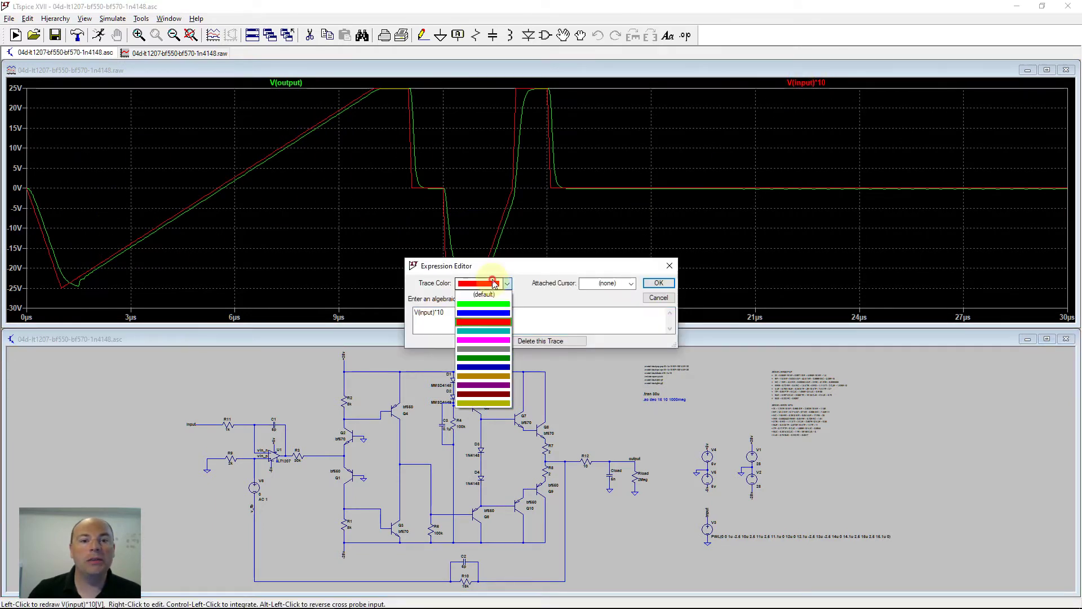
pyautogui.click(482, 313)
pyautogui.click(658, 283)
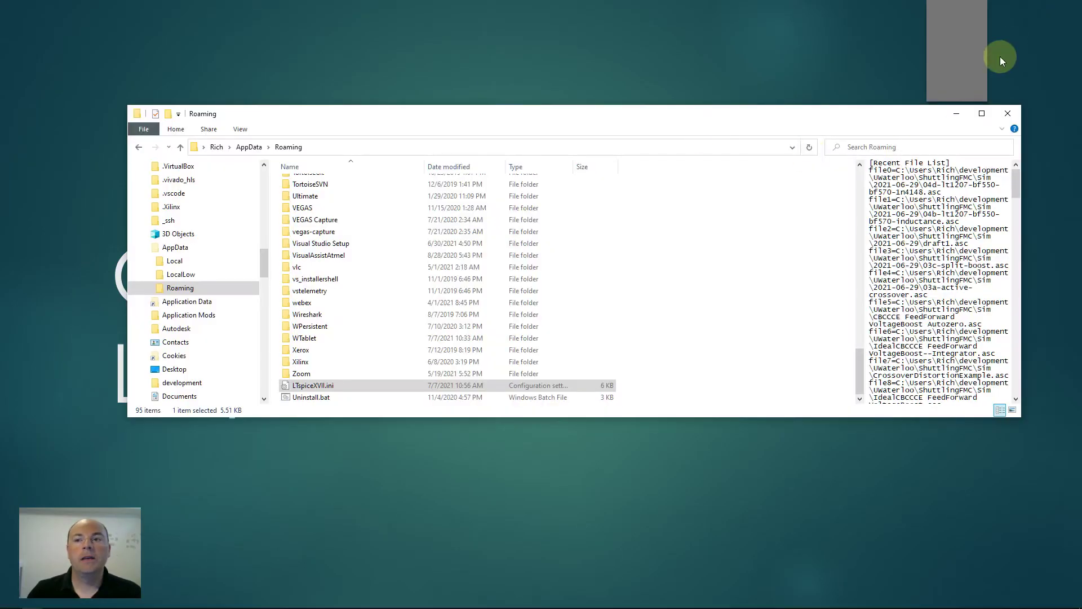
# Step: Open LTspiceXVII.ini from AppData\Roaming in a text editor
pyautogui.doubleClick(336, 386)
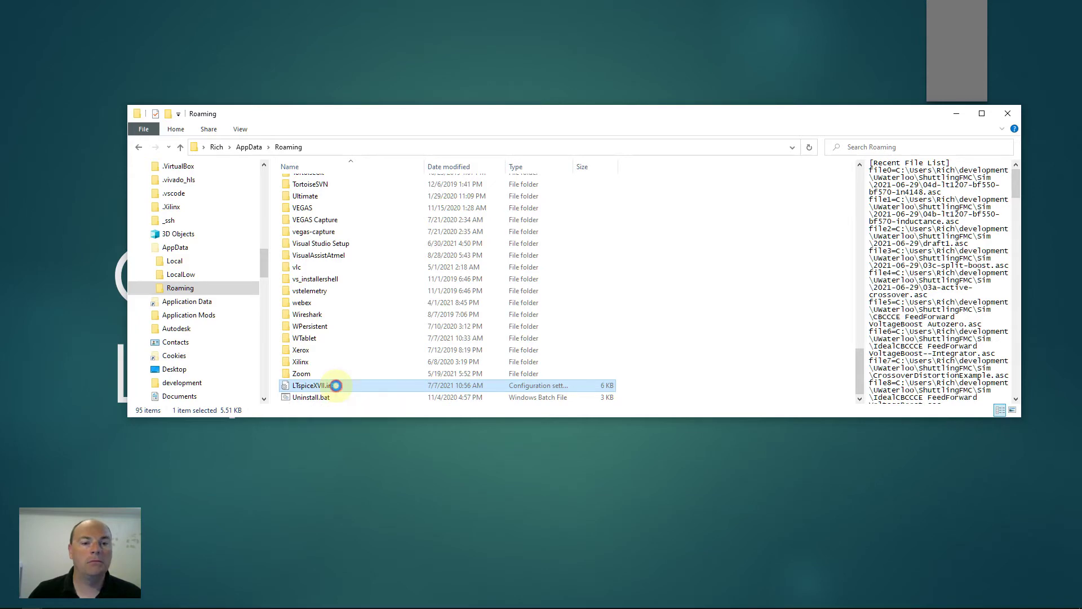
# Step: Move Notepad up, scroll down to the [Colors] section and highlight it
pyautogui.moveTo(428, 130); pyautogui.dragTo(456, 19)
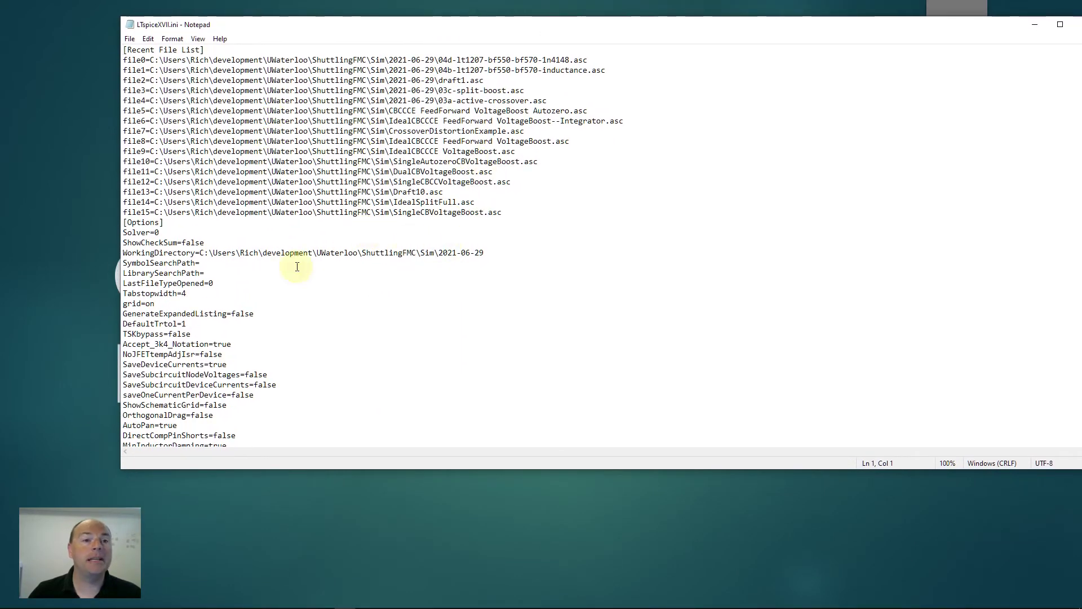
pyautogui.scroll(-8, 397, 297)
pyautogui.scroll(-13, 397, 295)
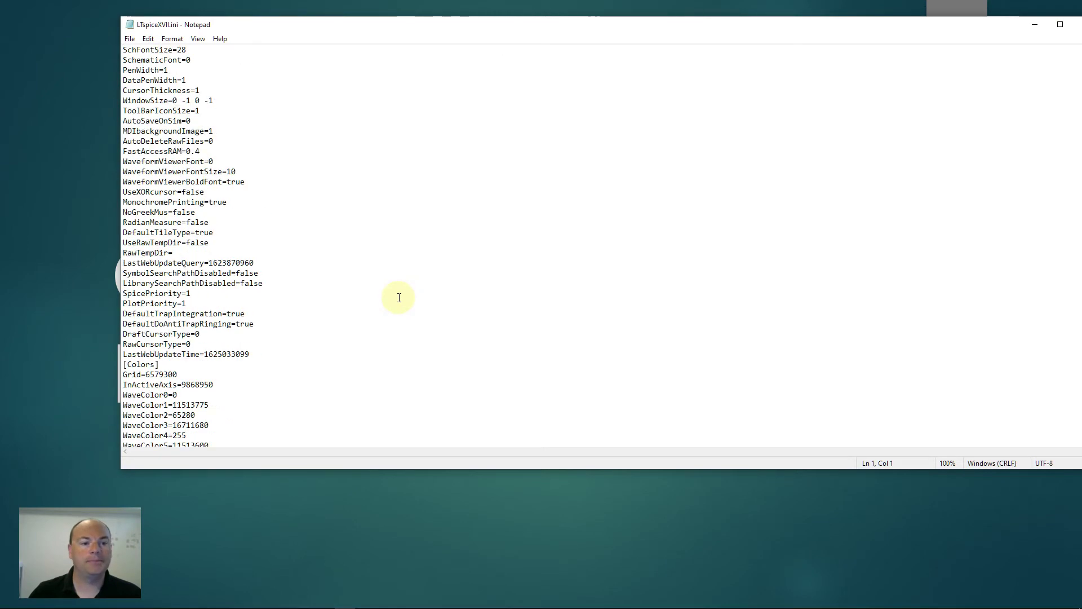
pyautogui.click(182, 91)
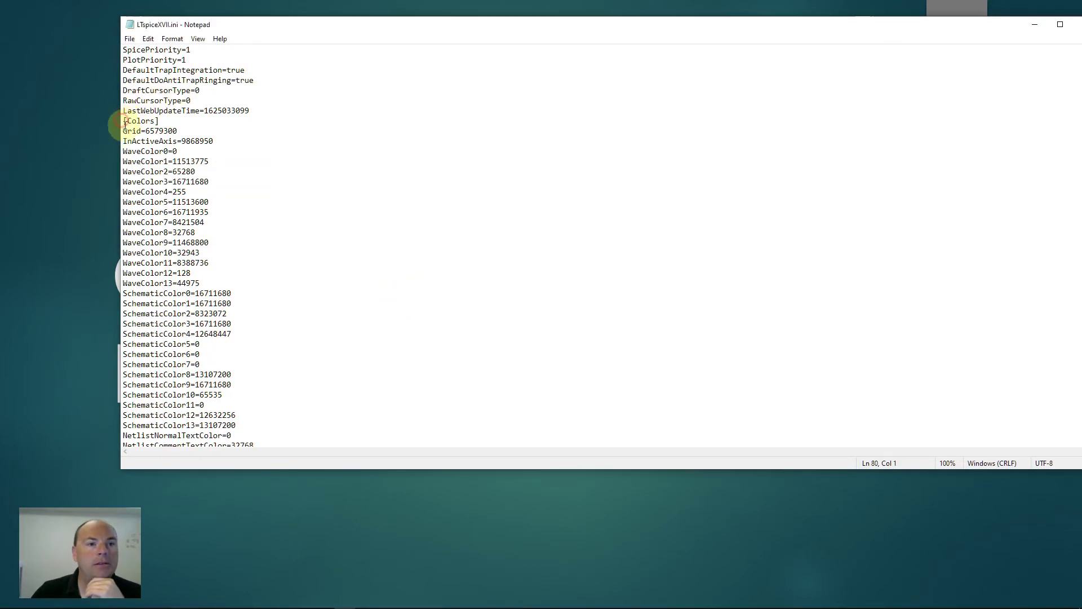
pyautogui.moveTo(124, 121); pyautogui.dragTo(297, 422)
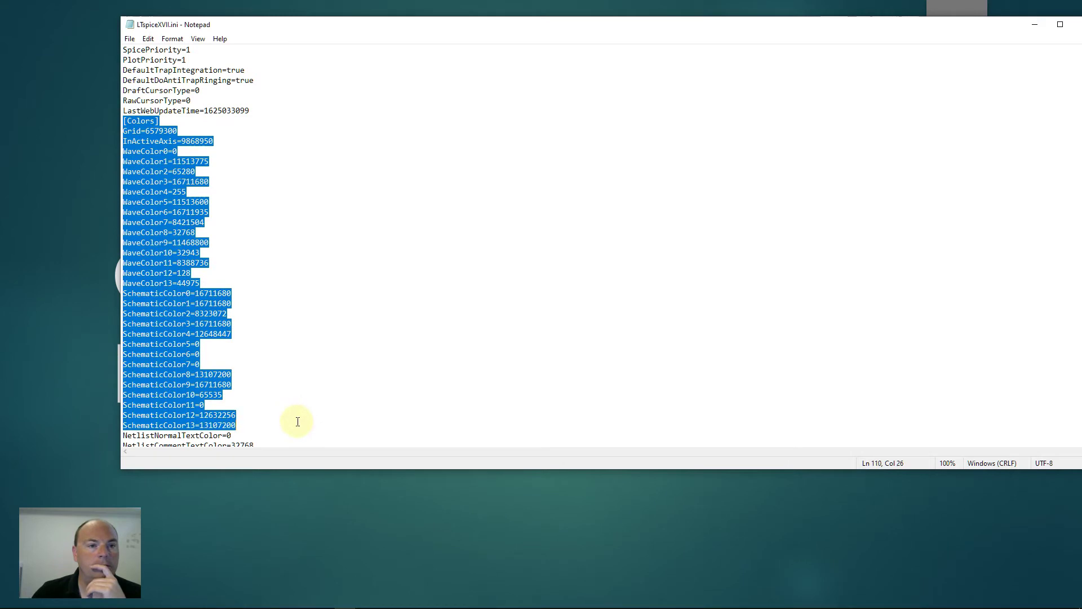
# Step: Highlight the WaveColor0 through WaveColor4 entries in turn
pyautogui.doubleClick(174, 151)
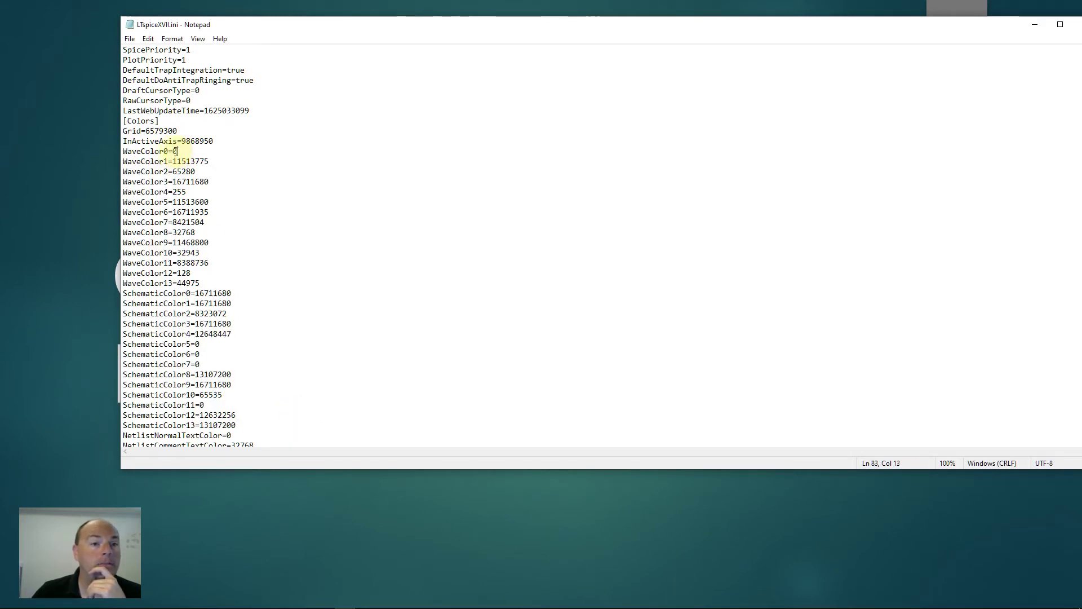
pyautogui.moveTo(178, 151); pyautogui.dragTo(122, 151)
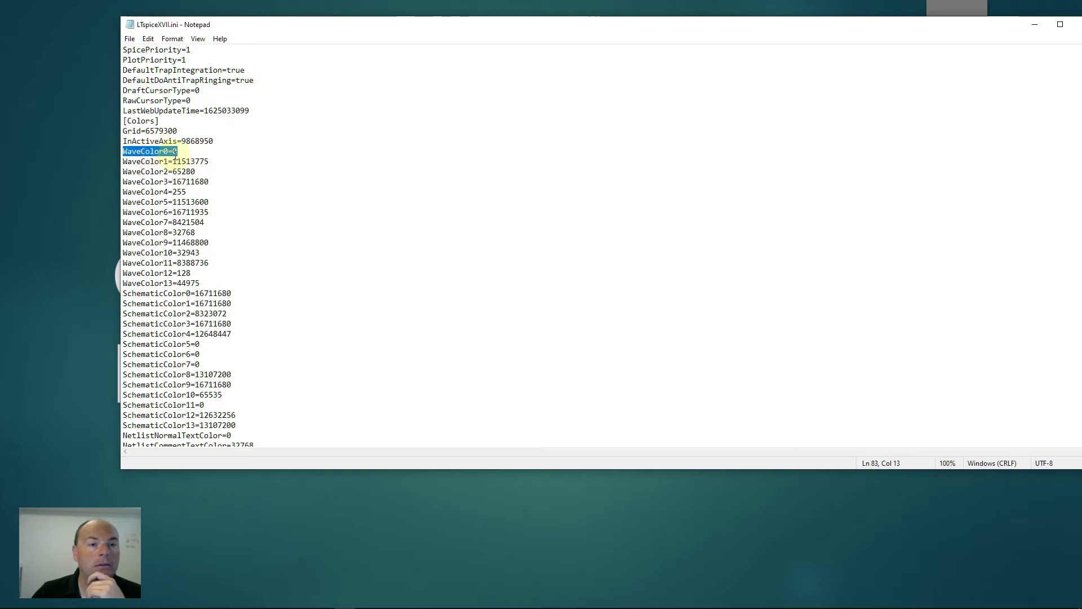
pyautogui.click(191, 161)
pyautogui.tripleClick(190, 162)
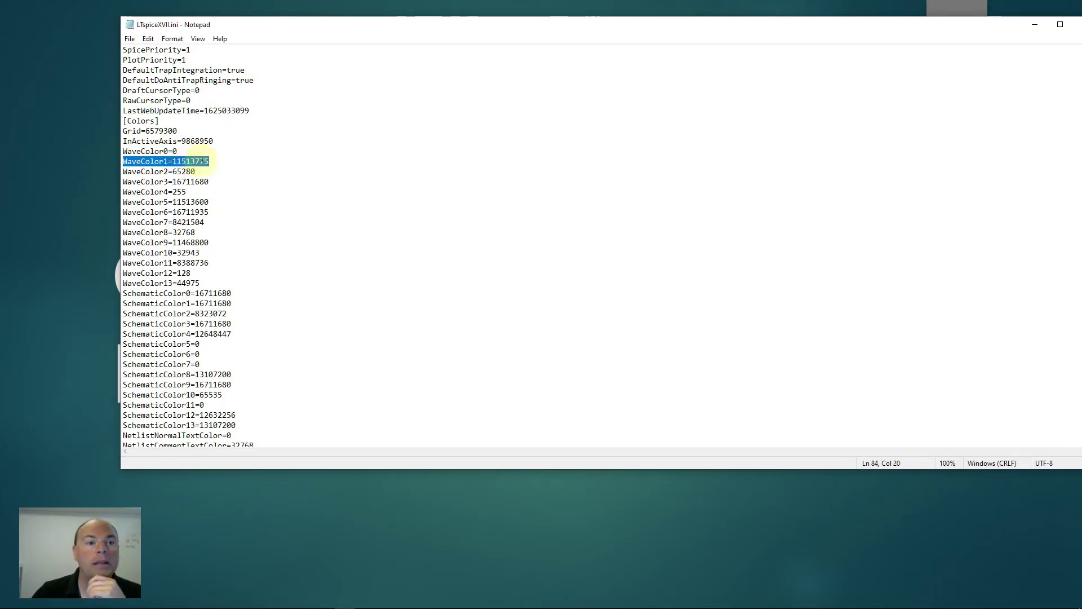
pyautogui.moveTo(154, 171); pyautogui.dragTo(199, 192)
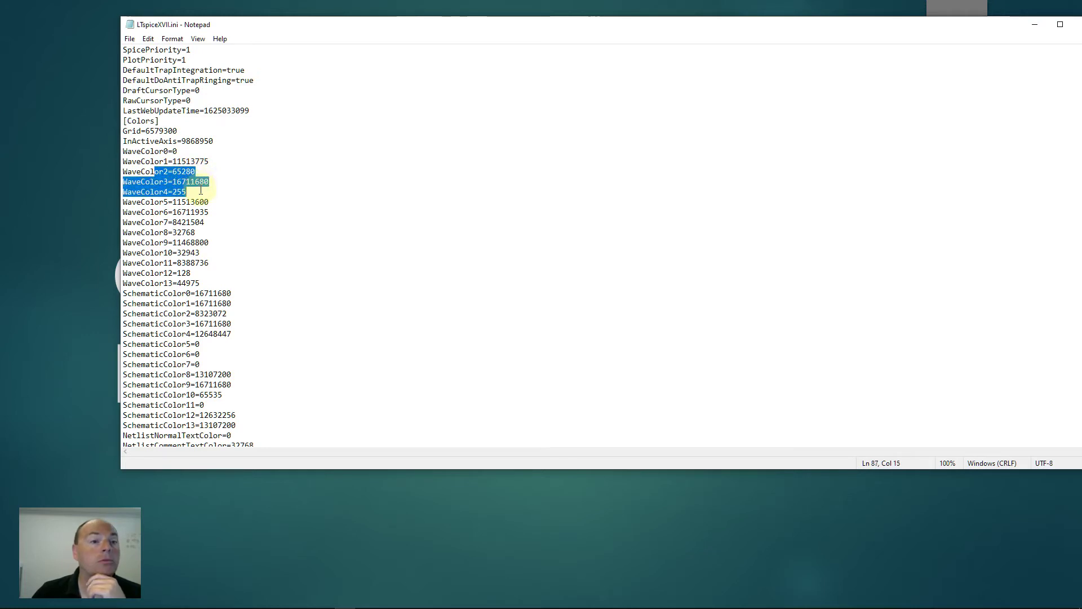
pyautogui.doubleClick(200, 192)
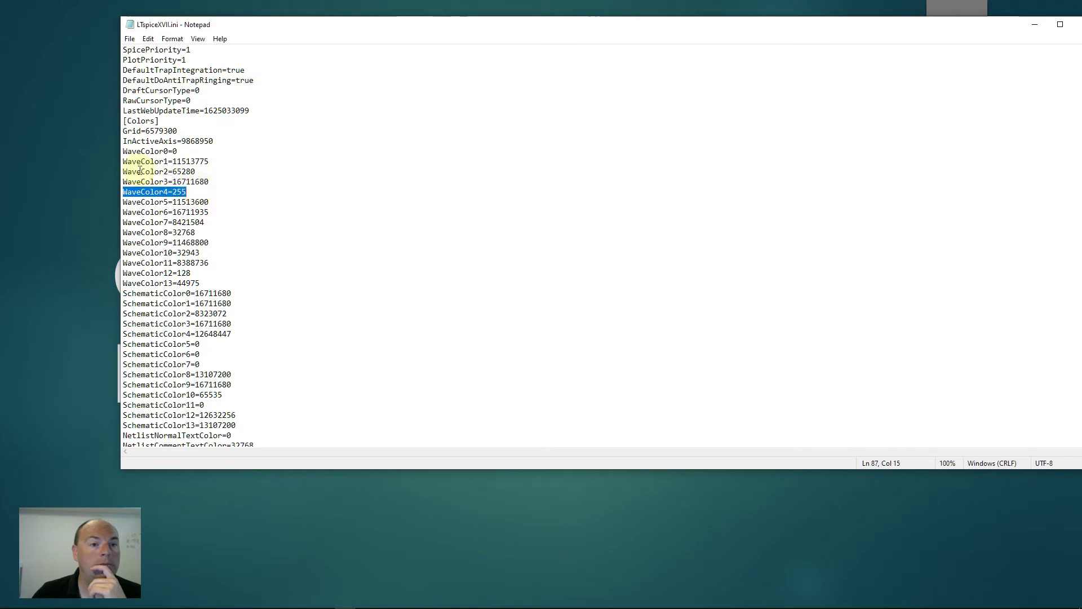
# Step: Select the WaveColor2 value 65280, then the WaveColor3 value 16711680
pyautogui.moveTo(141, 171); pyautogui.dragTo(191, 170)
pyautogui.click(194, 171)
pyautogui.hotkey('shift', 'Home')
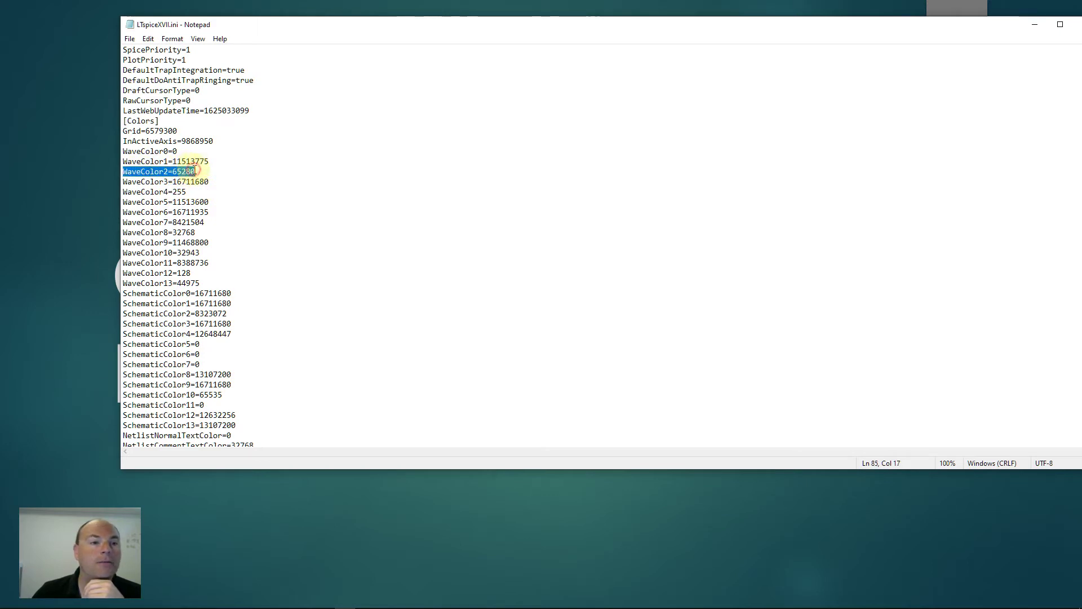
pyautogui.click(193, 172)
pyautogui.hotkey('shift', 'Home')
pyautogui.doubleClick(150, 181)
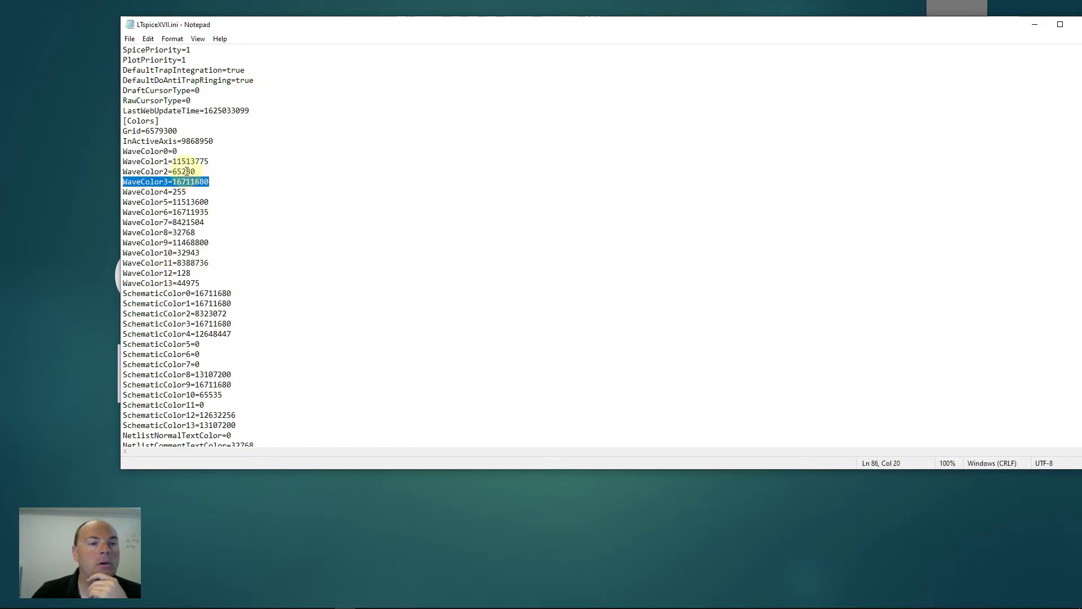
pyautogui.moveTo(173, 172); pyautogui.dragTo(197, 171)
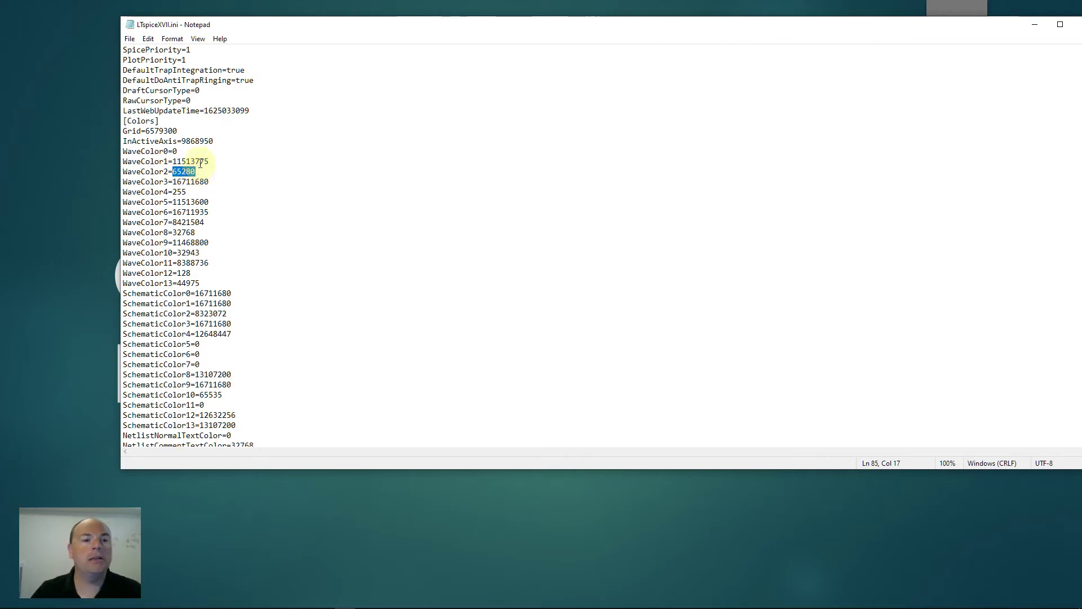
pyautogui.moveTo(198, 172); pyautogui.dragTo(122, 171)
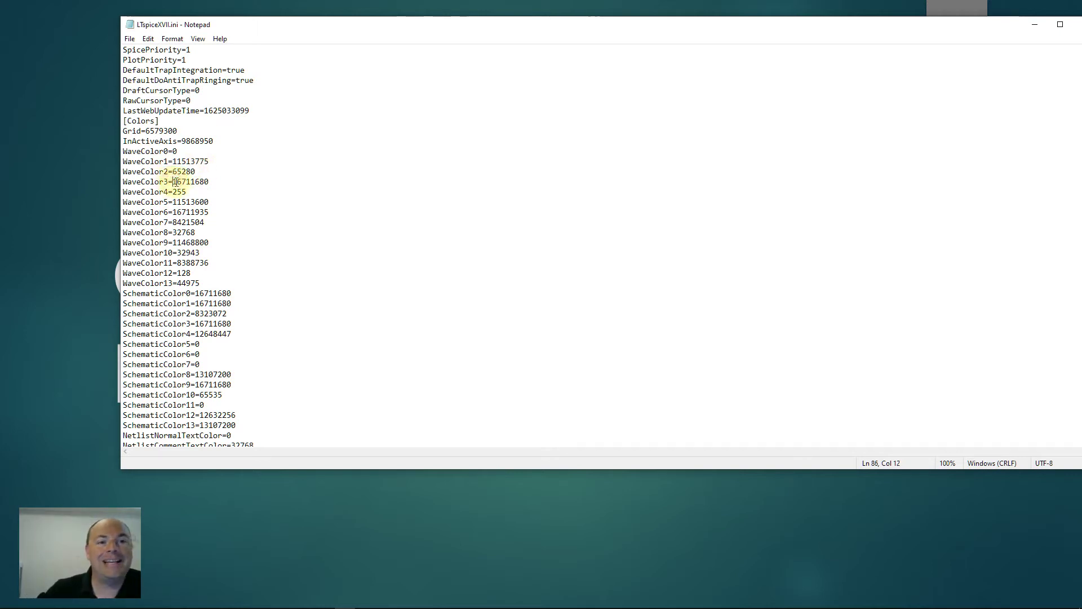
pyautogui.moveTo(175, 182); pyautogui.dragTo(221, 181)
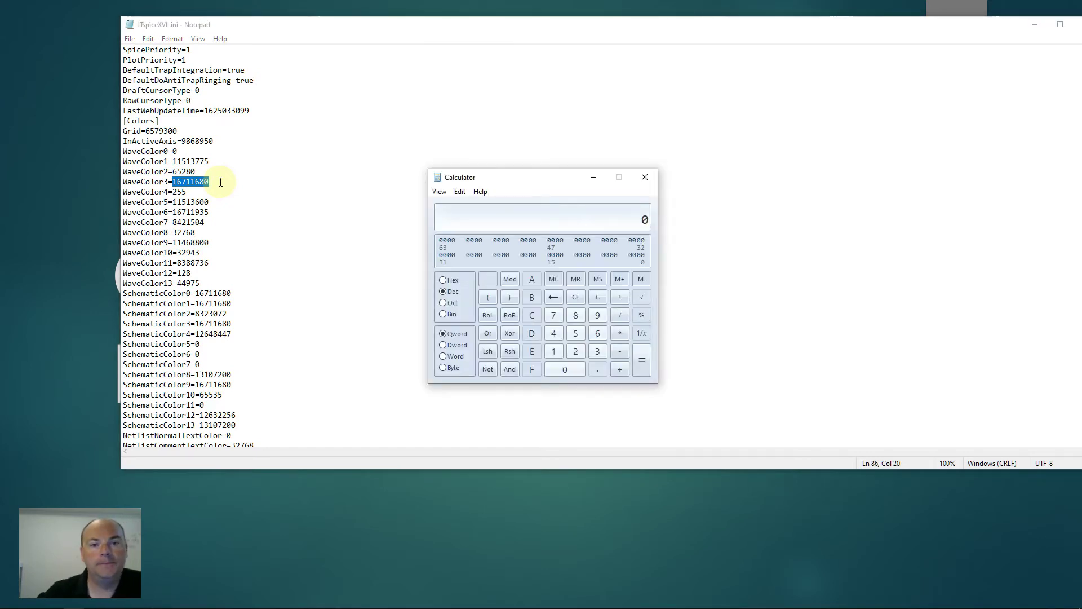
# Step: Enter 16711680 in the Programmer calculator and view it in hex as FF0000
pyautogui.click(439, 192)
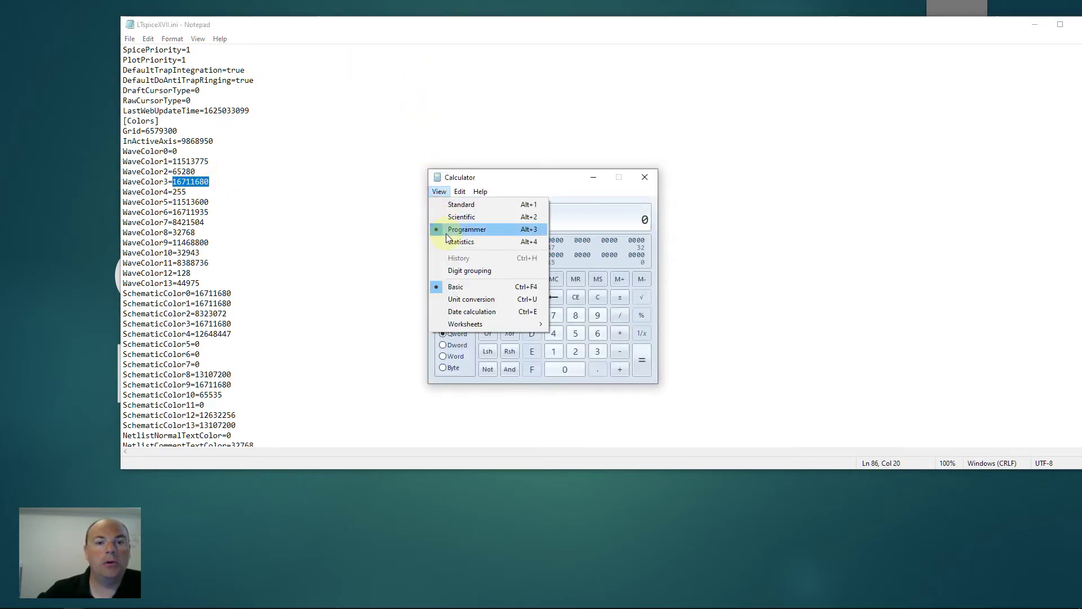
pyautogui.click(507, 163)
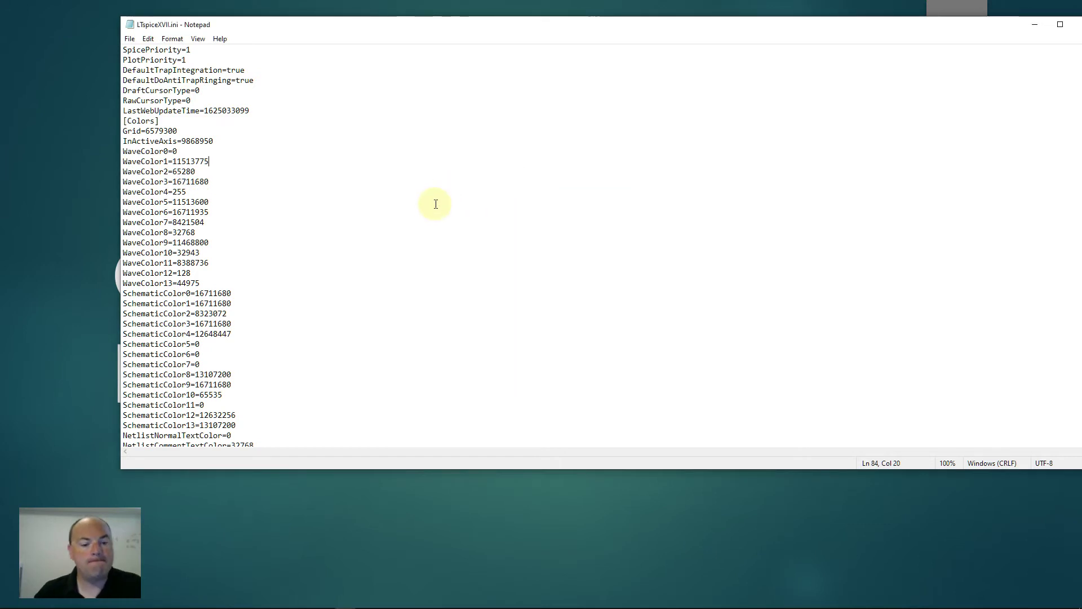
pyautogui.hotkey('alt', 'Tab')
pyautogui.click(542, 216)
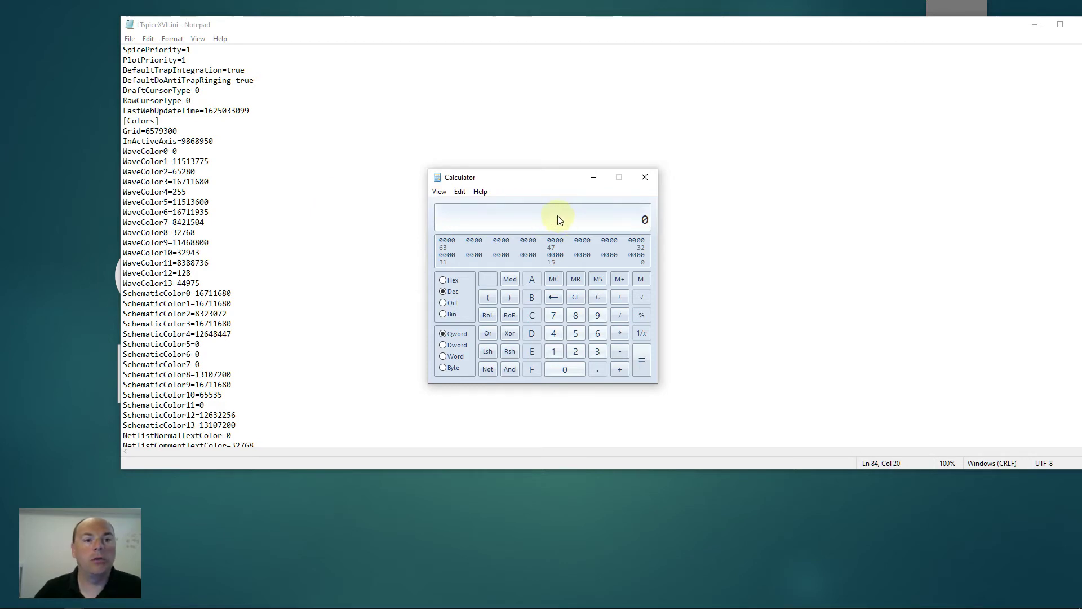
pyautogui.write('167')
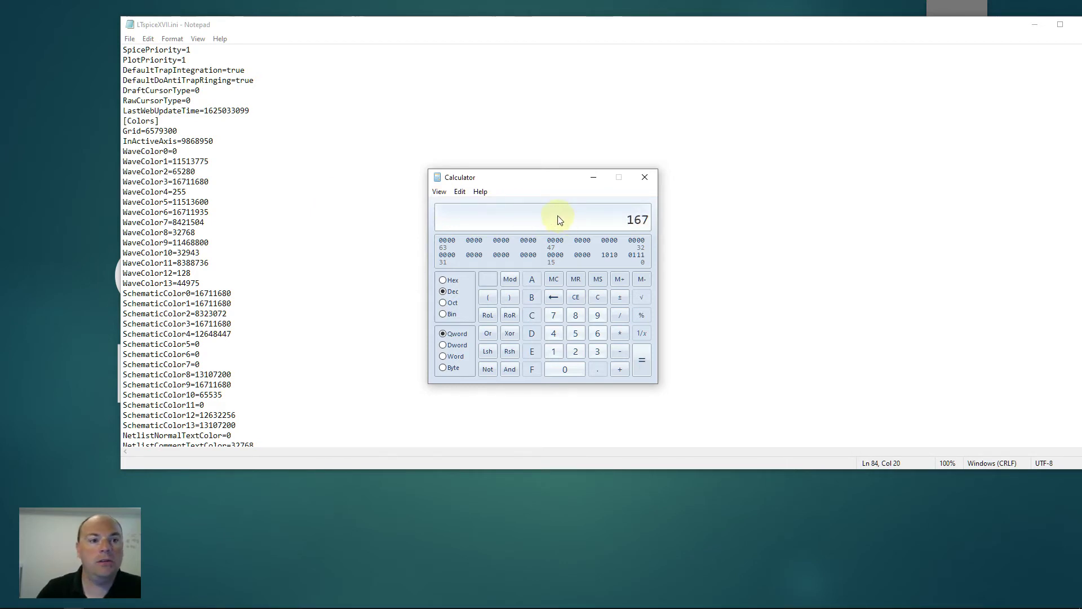
pyautogui.write('11680')
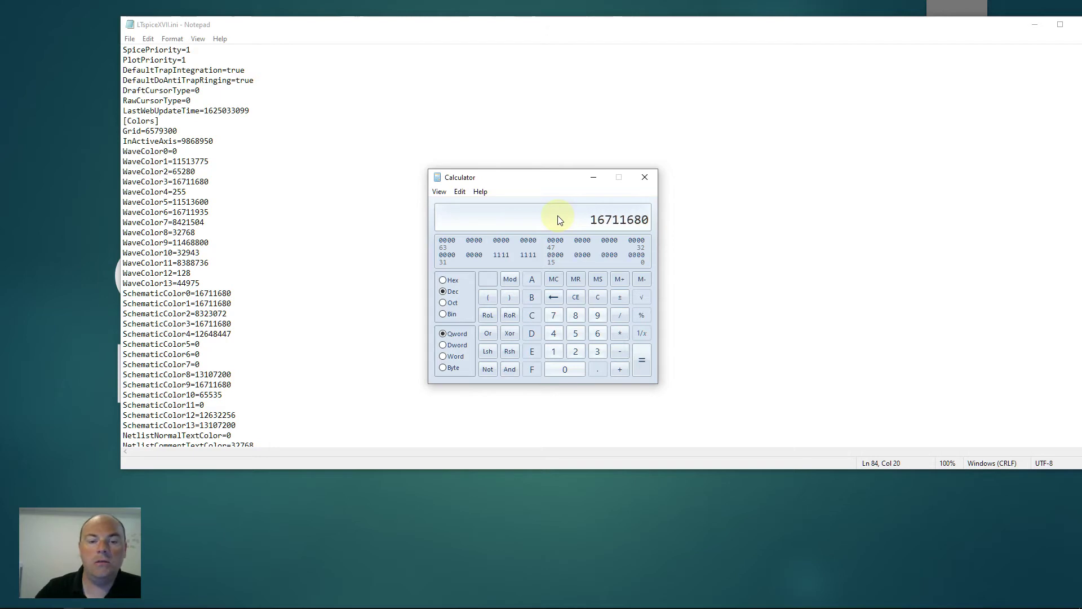
pyautogui.click(443, 280)
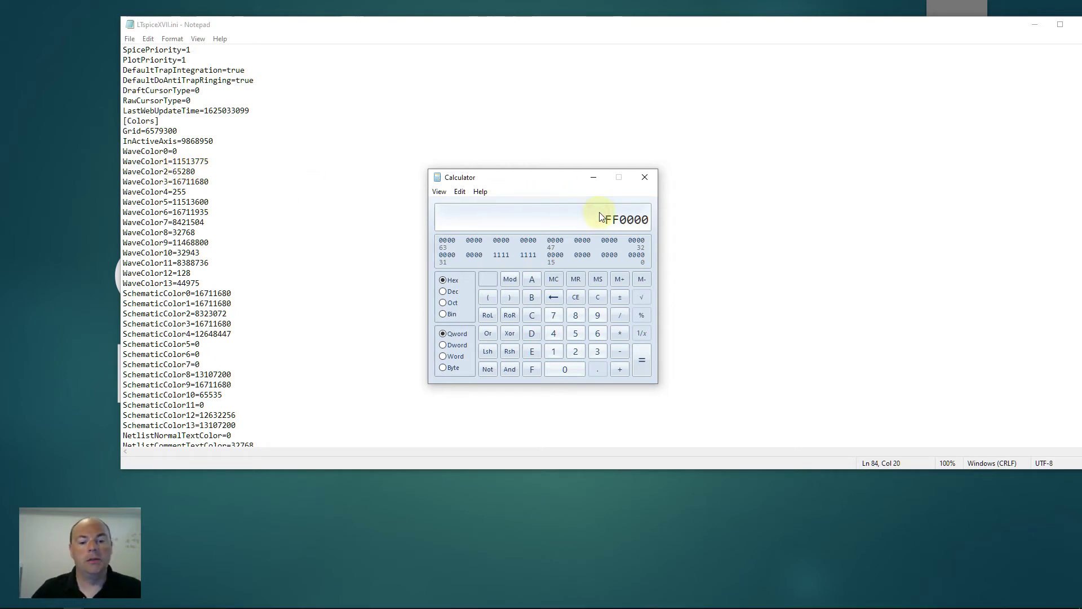
# Step: Confirm that hex FF00 equals 65280 and that 255 equals hex FF
pyautogui.press('BackSpace')
pyautogui.press('BackSpace')
pyautogui.press('BackSpace')
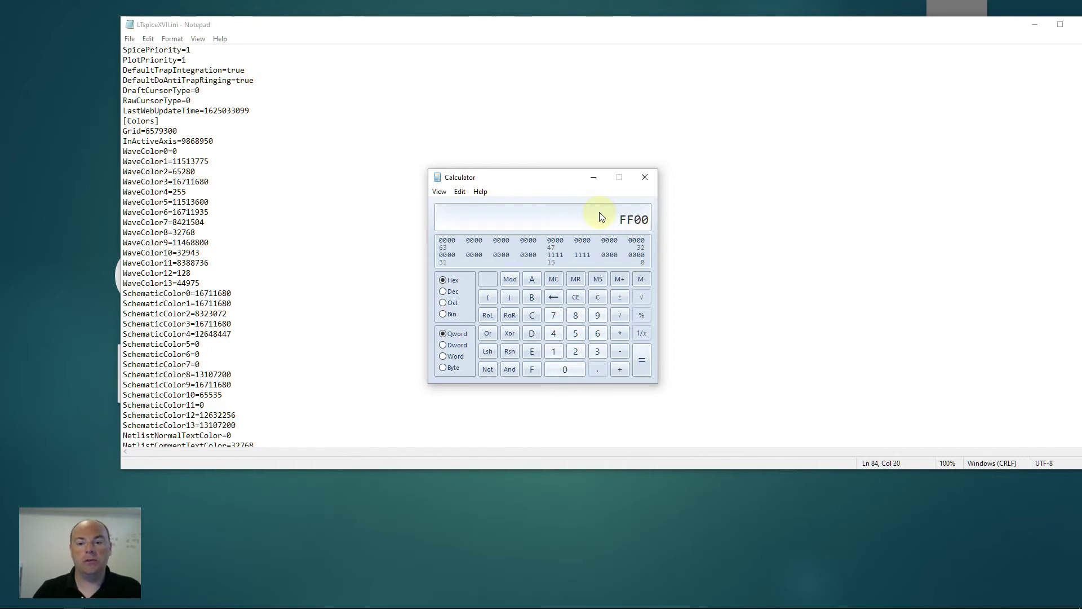
pyautogui.press('BackSpace')
pyautogui.press('BackSpace')
pyautogui.press('BackSpace')
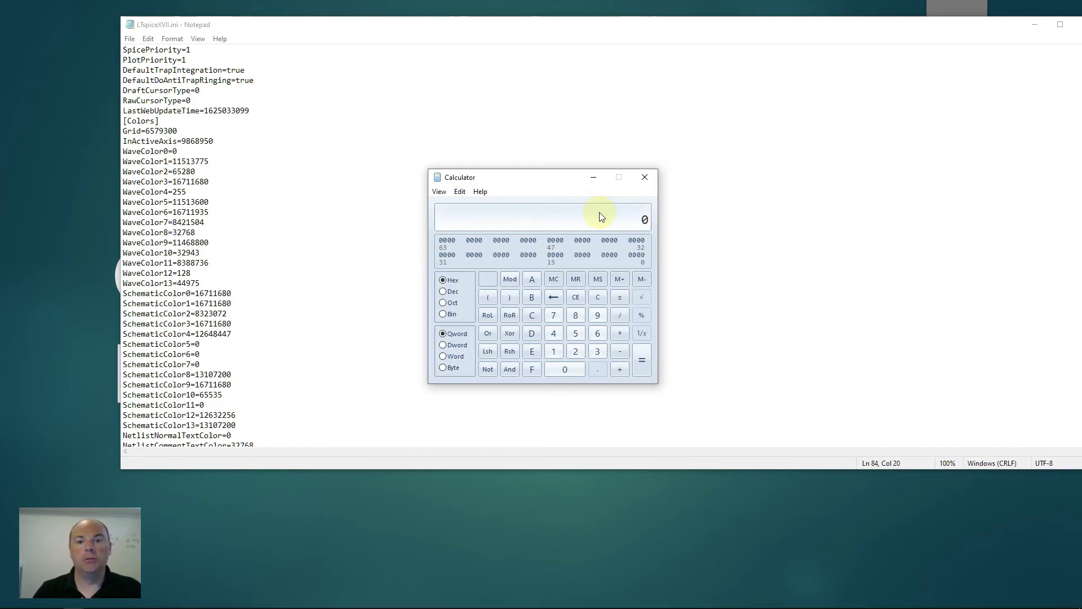
pyautogui.write('ff')
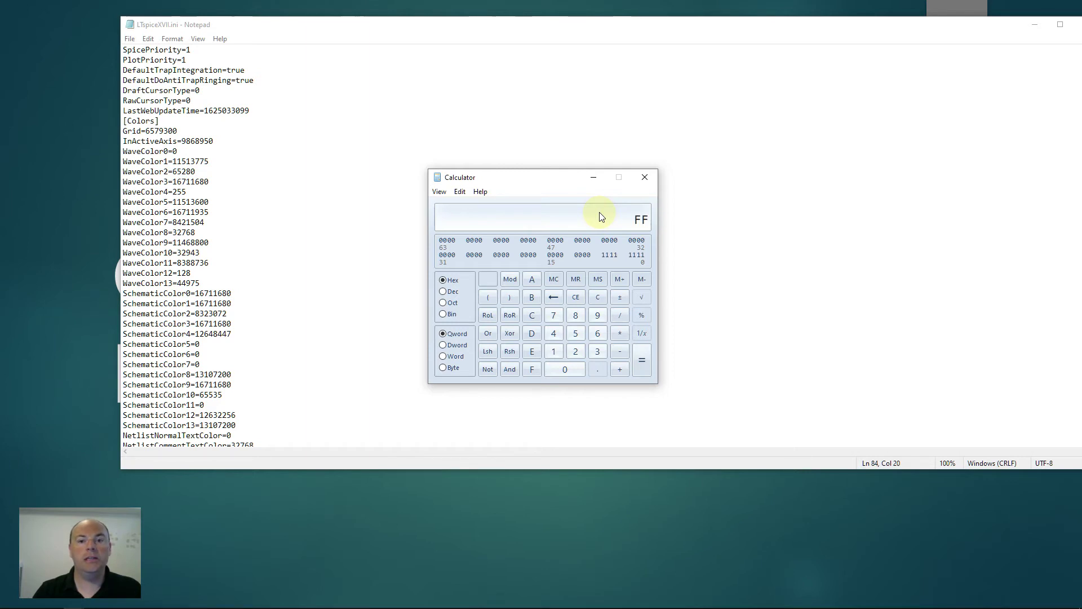
pyautogui.write('00')
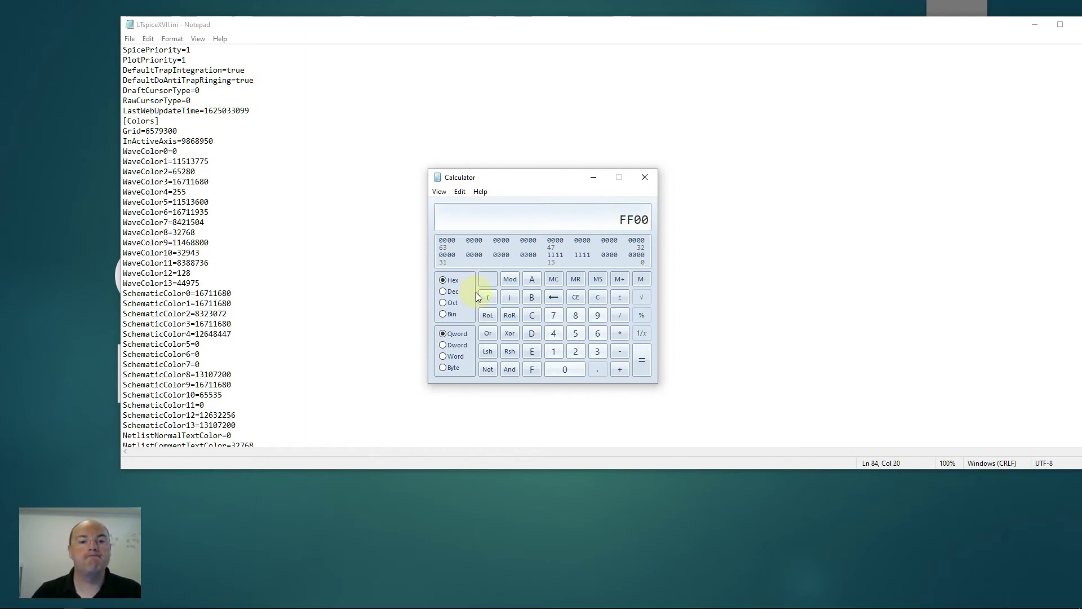
pyautogui.click(450, 291)
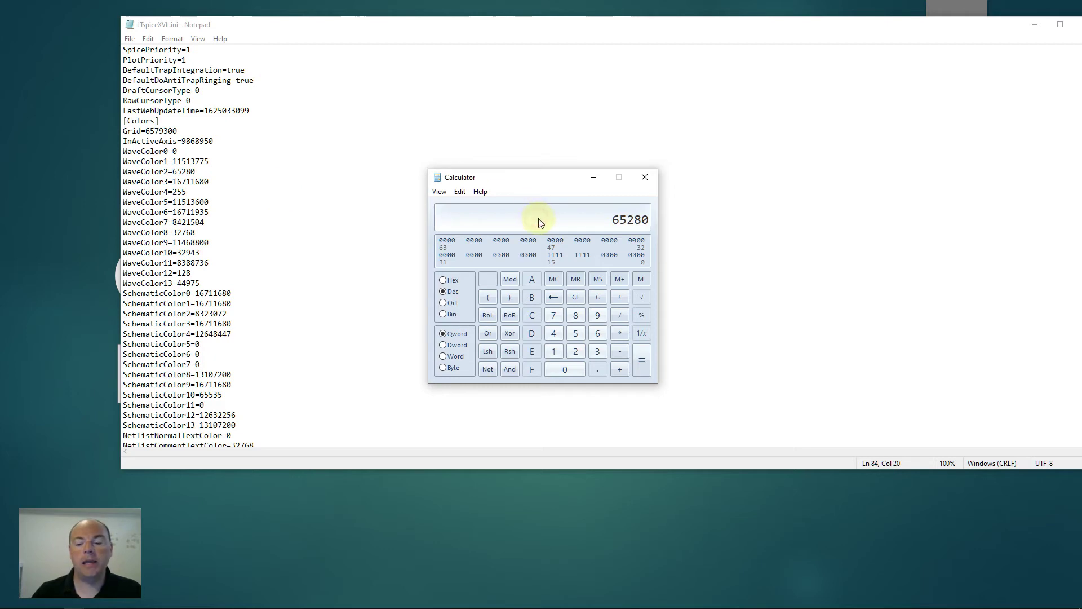
pyautogui.write('255')
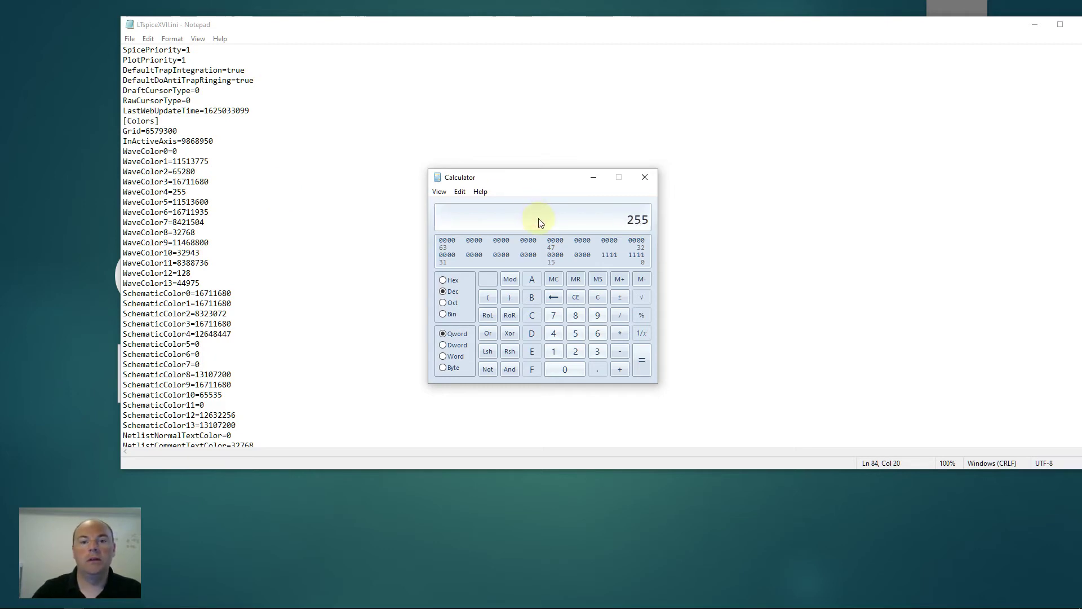
pyautogui.click(442, 280)
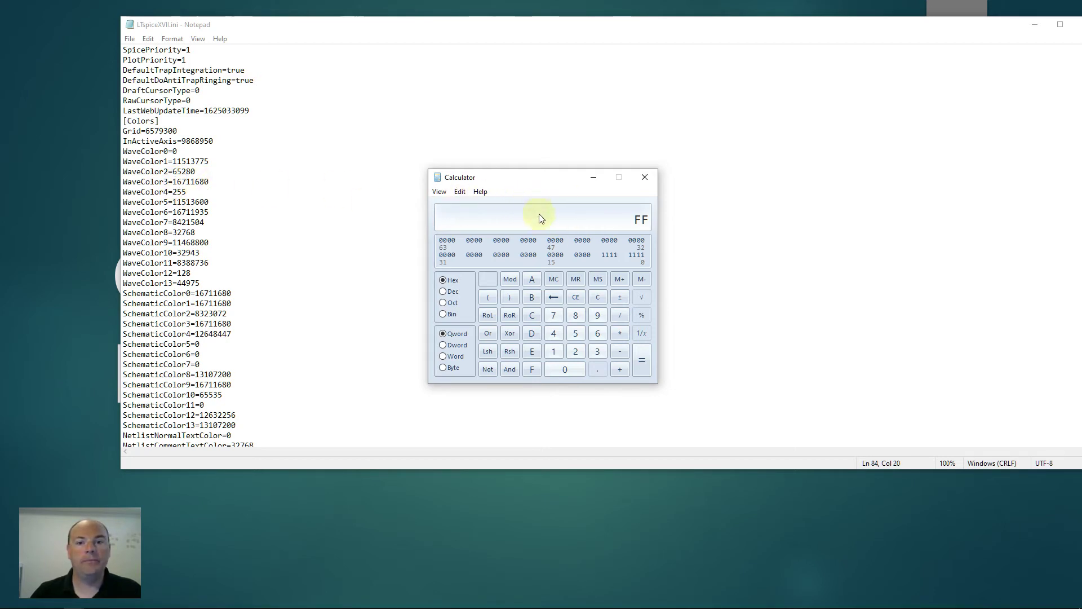
# Step: Re-enter 16711680 in decimal and convert it again to hex FF0000
pyautogui.write('167')
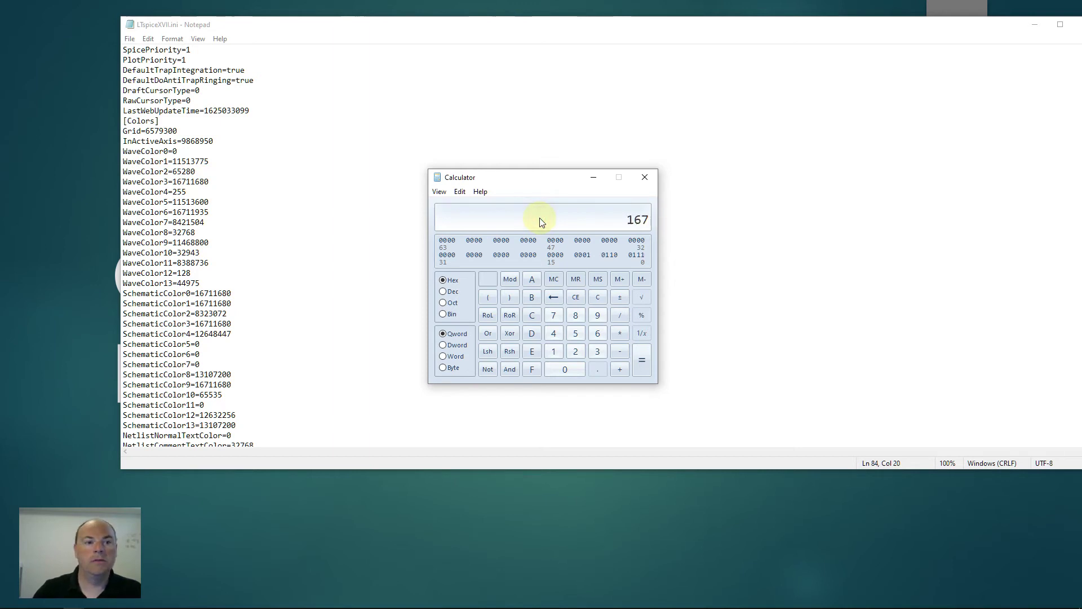
pyautogui.write('11680')
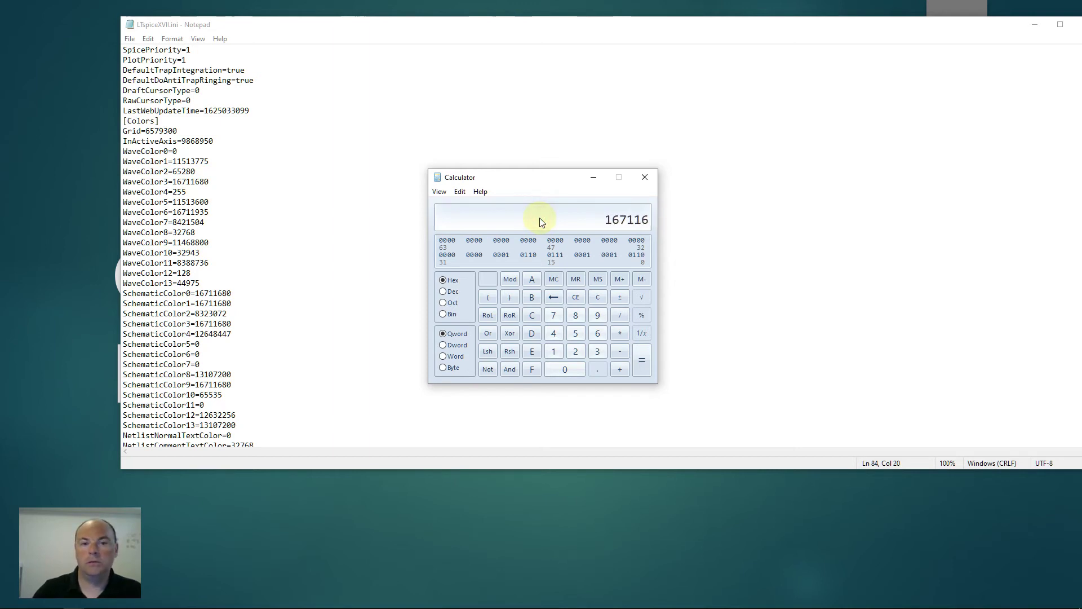
pyautogui.click(449, 291)
pyautogui.click(456, 280)
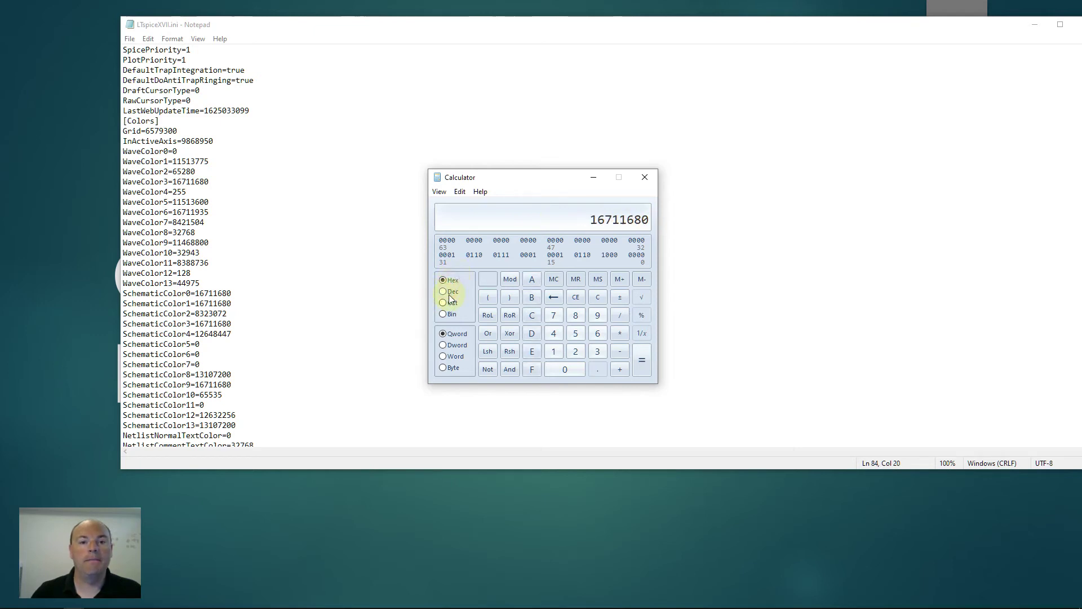
pyautogui.click(449, 291)
pyautogui.write('16')
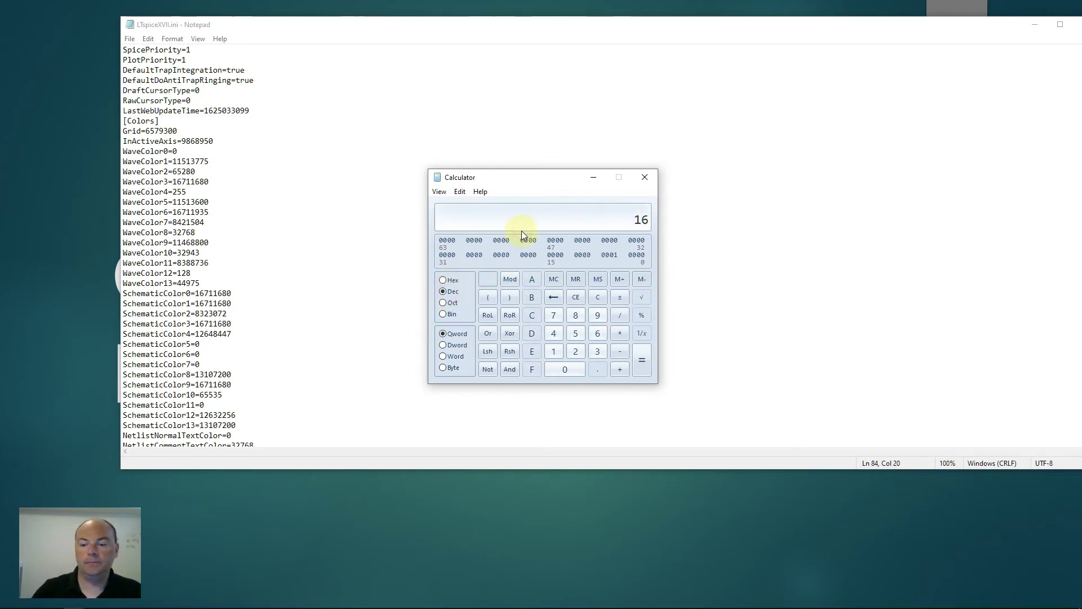
pyautogui.write('711680')
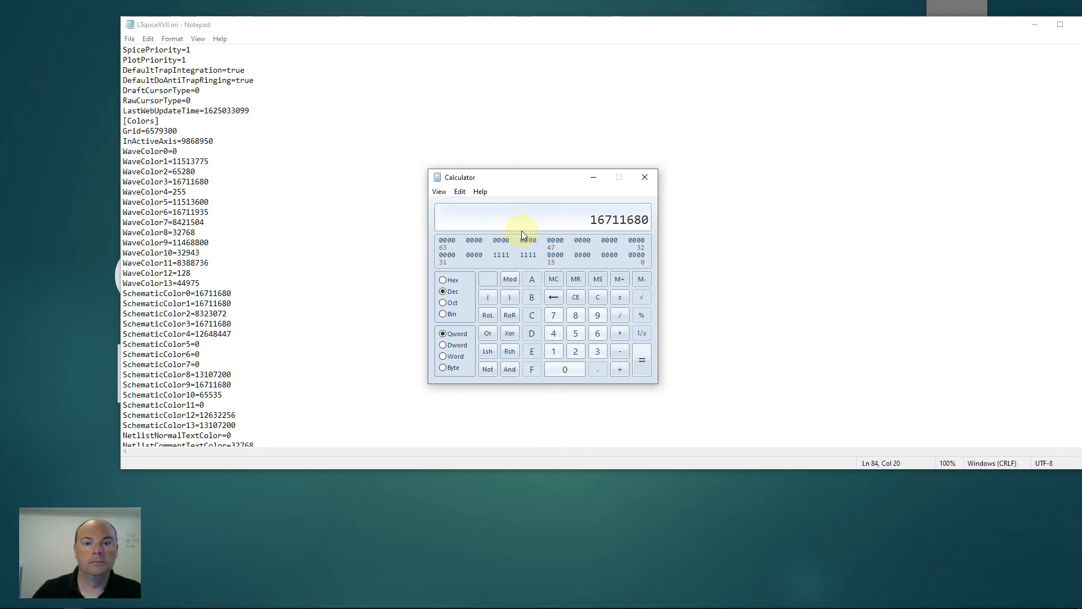
pyautogui.click(444, 281)
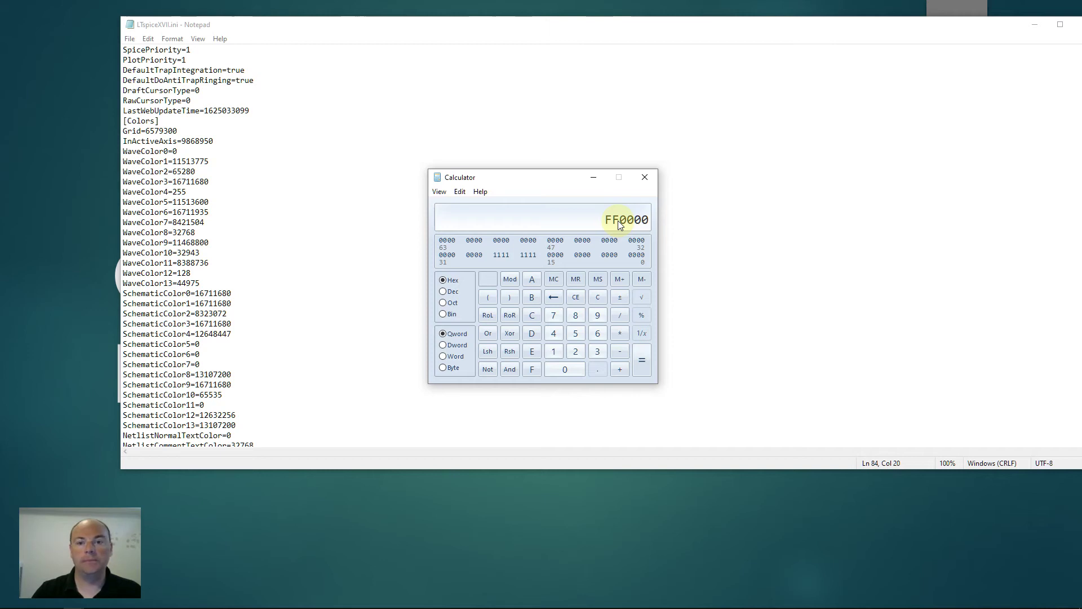
# Step: Change the hex value to FF8080 and convert it to decimal 16744576
pyautogui.press('BackSpace')
pyautogui.press('BackSpace')
pyautogui.press('BackSpace')
pyautogui.press('BackSpace')
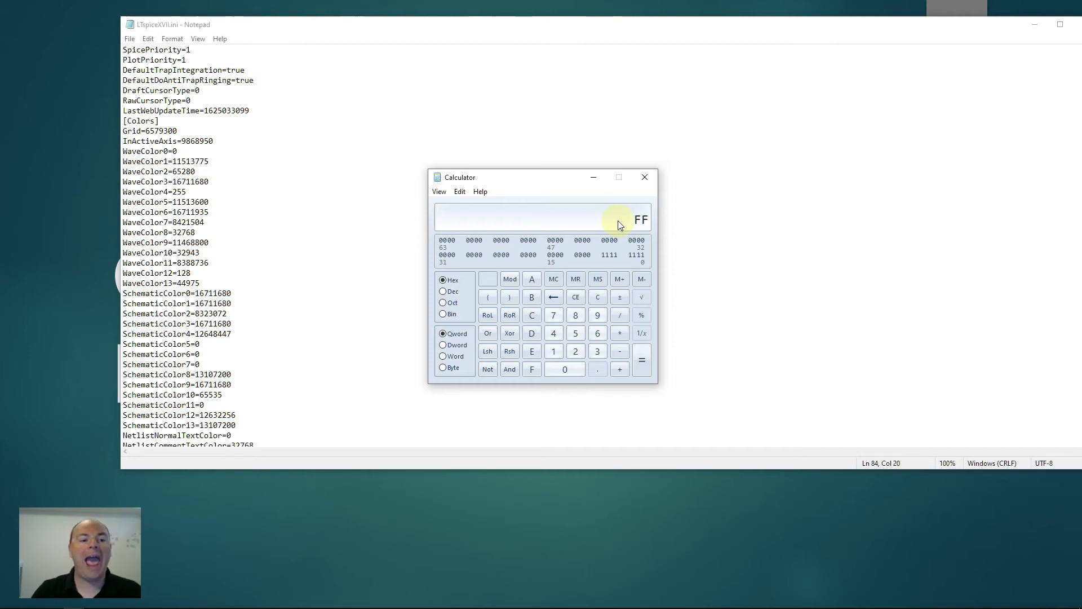
pyautogui.write('8080')
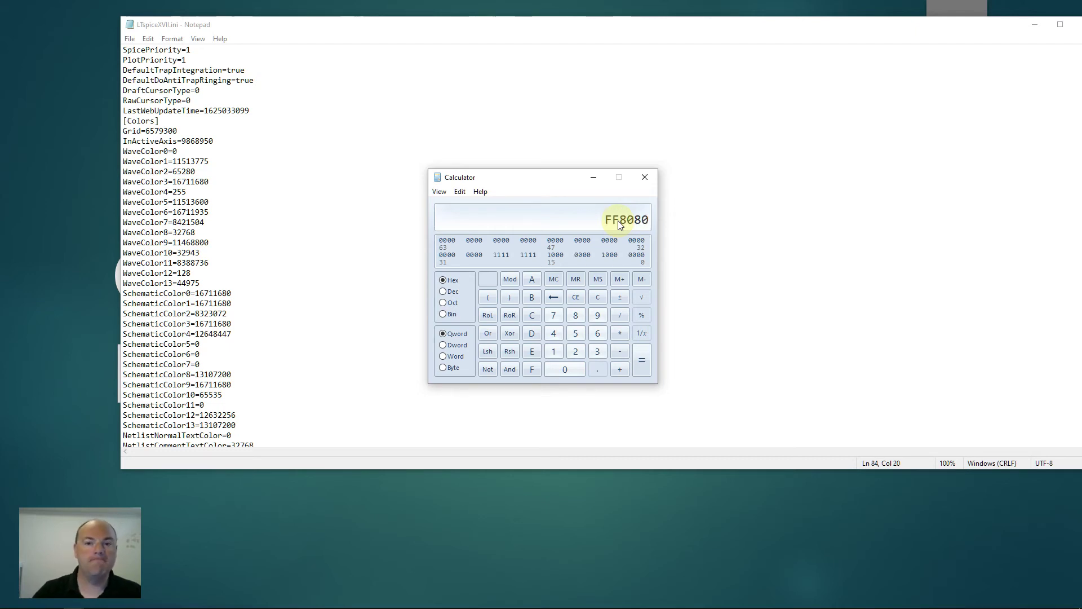
pyautogui.click(443, 291)
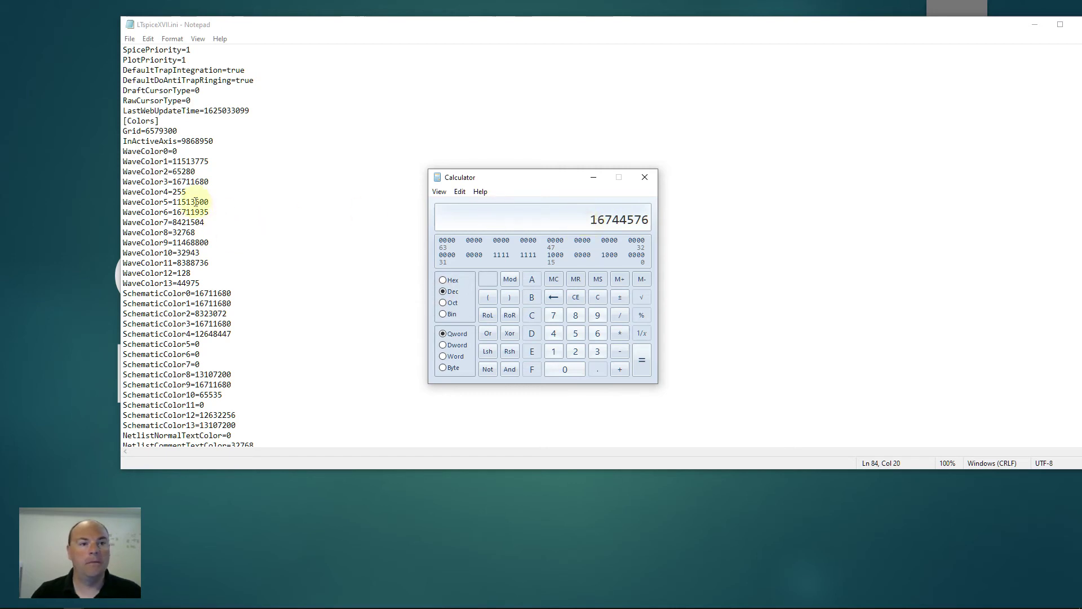
# Step: Paste 16744576 over WaveColor3's value in LTspiceXVII.ini and save the file
pyautogui.moveTo(173, 181); pyautogui.dragTo(228, 182)
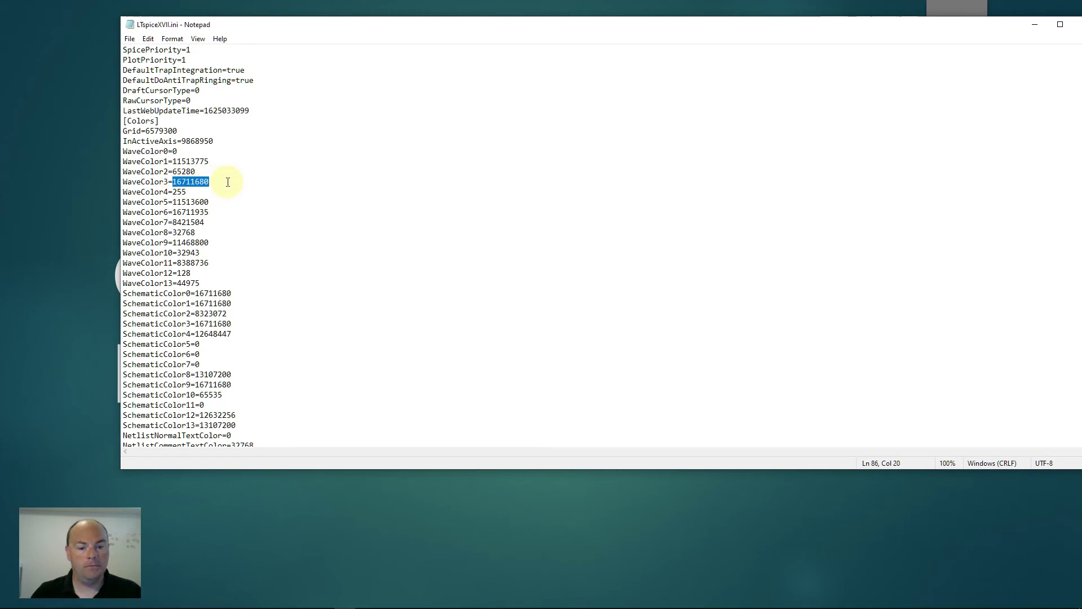
pyautogui.write('16744576')
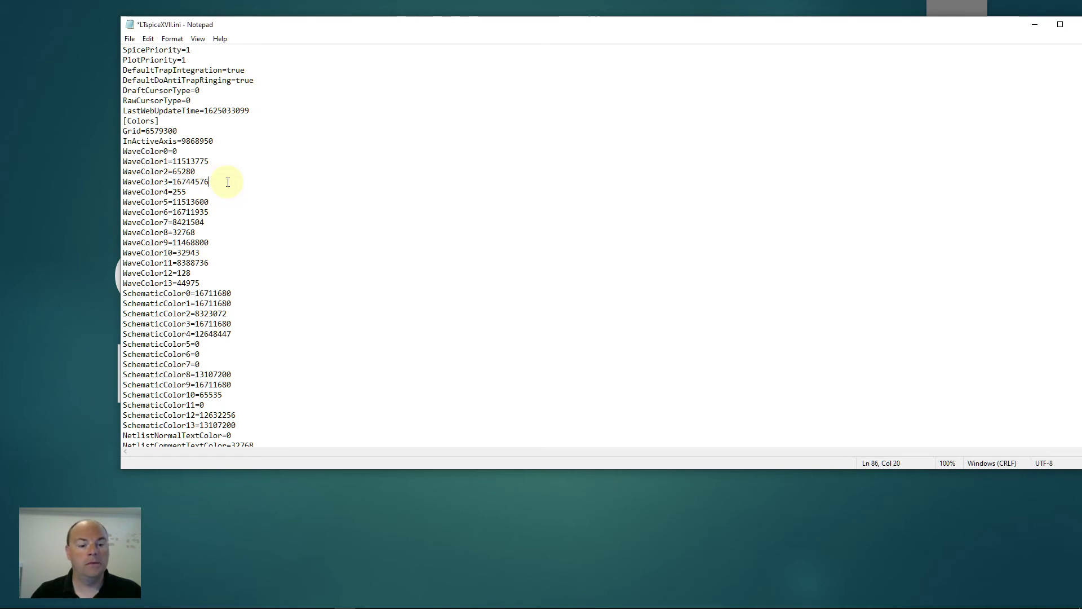
pyautogui.hotkey('ctrl', 's')
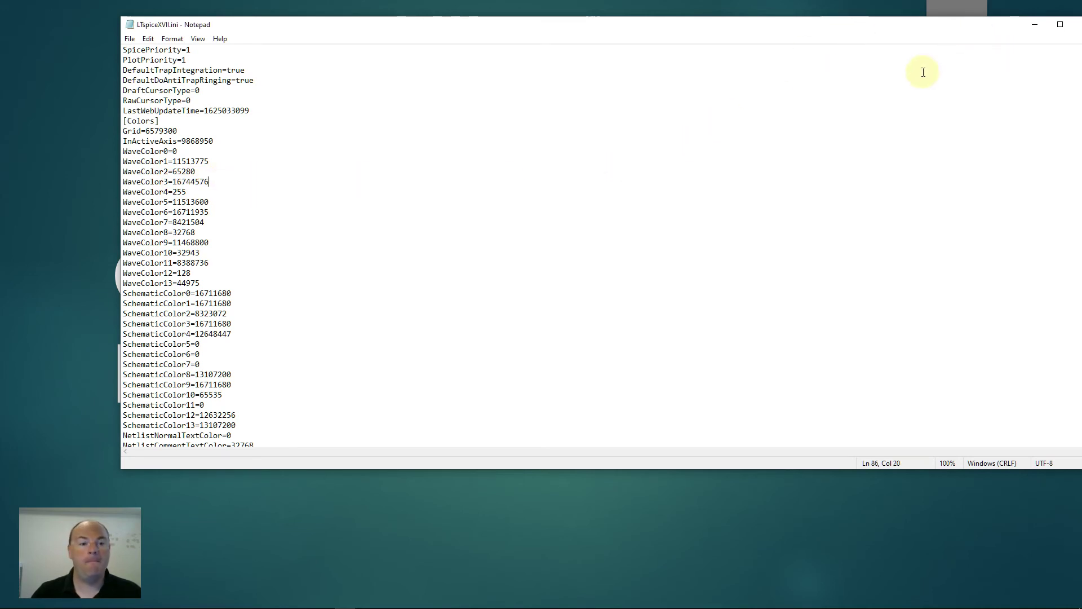
# Step: Launch LTspice XVII from the Start menu search
pyautogui.press('super')
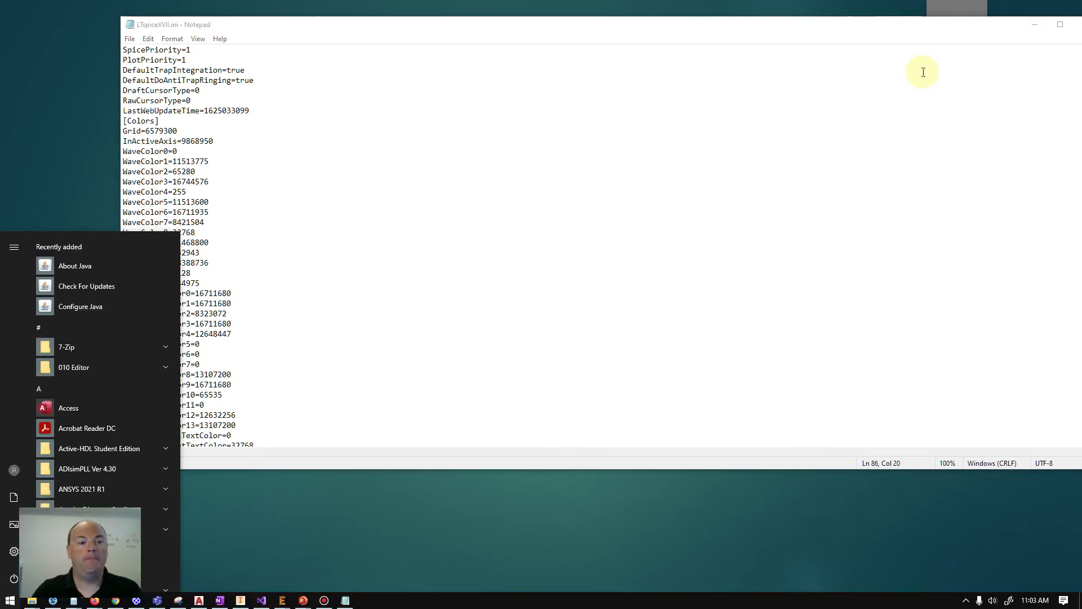
pyautogui.write('ltspice')
pyautogui.press('Return')
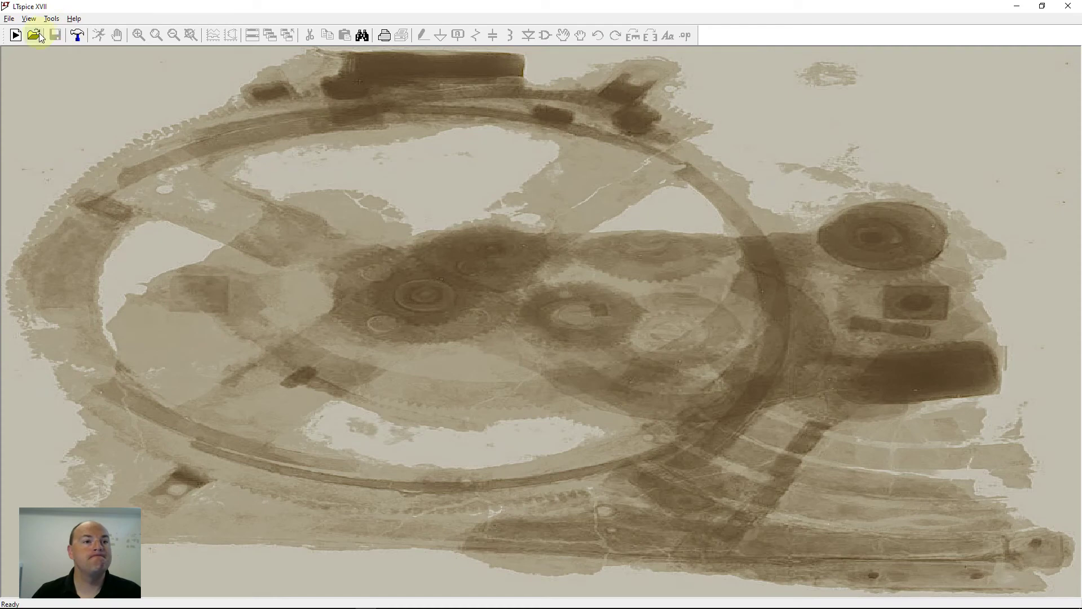
# Step: Open the 04d-lt1207-bf550-bf570-1n4148 schematic, plot V(output) and V(input), then close LTspice
pyautogui.click(35, 35)
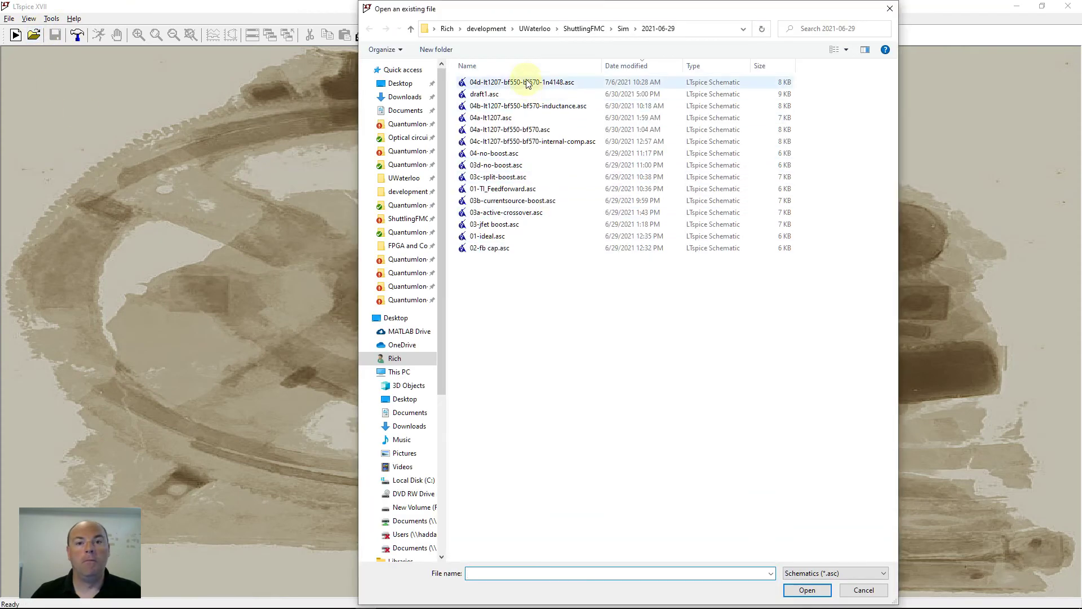
pyautogui.doubleClick(522, 82)
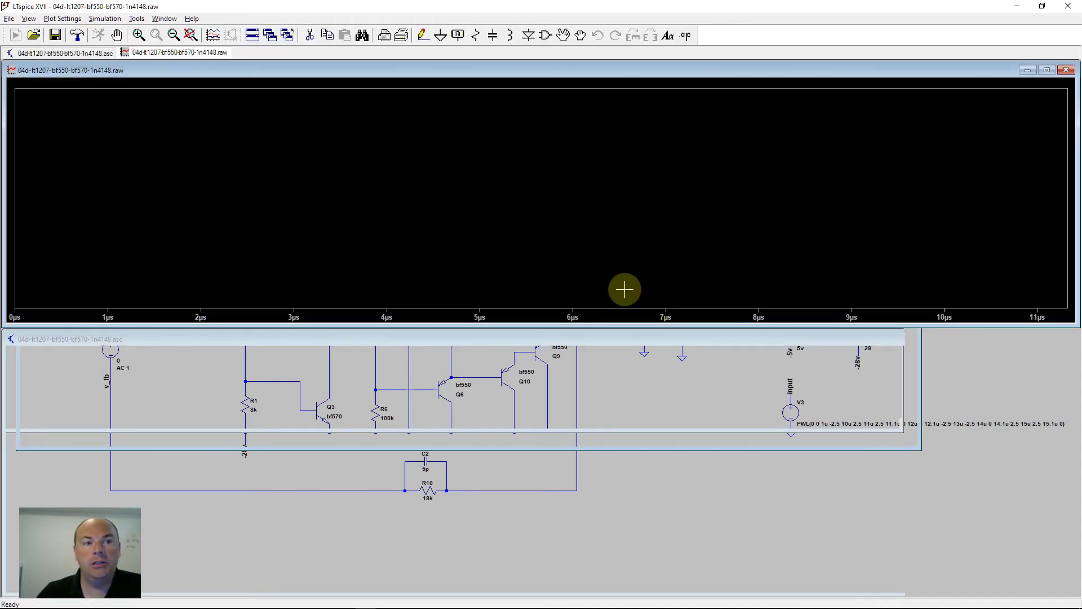
pyautogui.click(614, 440)
pyautogui.click(622, 461)
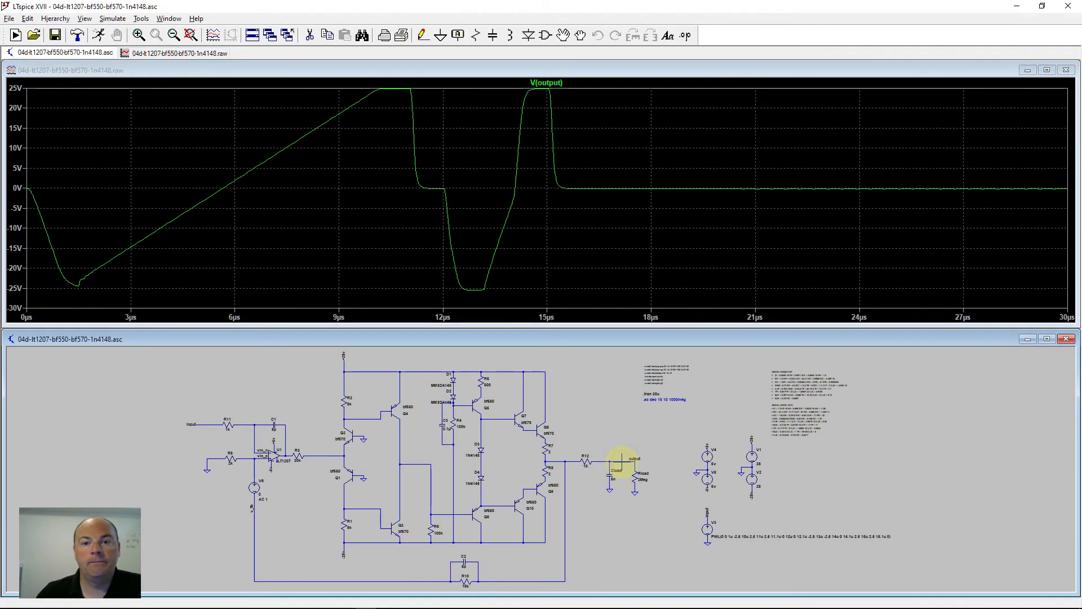
pyautogui.click(210, 423)
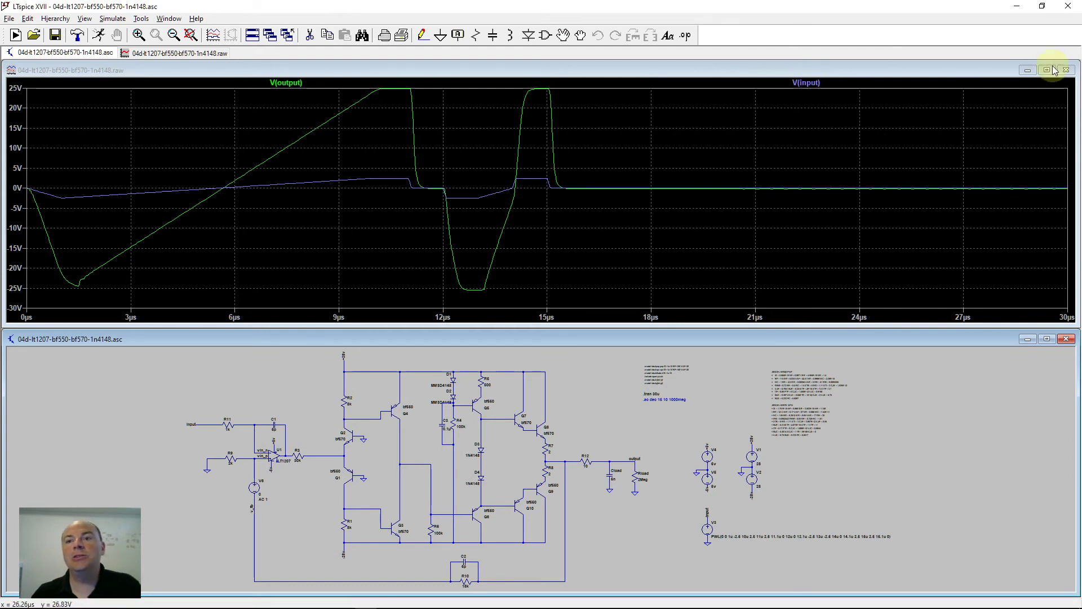
pyautogui.click(1067, 9)
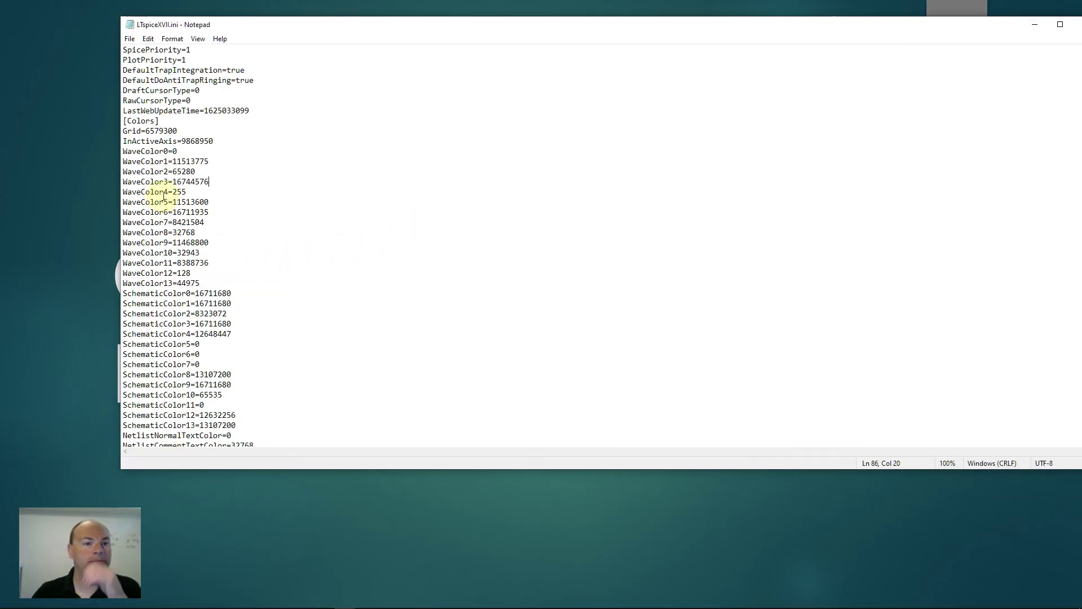
# Step: Convert the hex colour FF4040 to decimal 16728128 in Calculator
pyautogui.click(248, 200)
pyautogui.hotkey('alt', 'Tab')
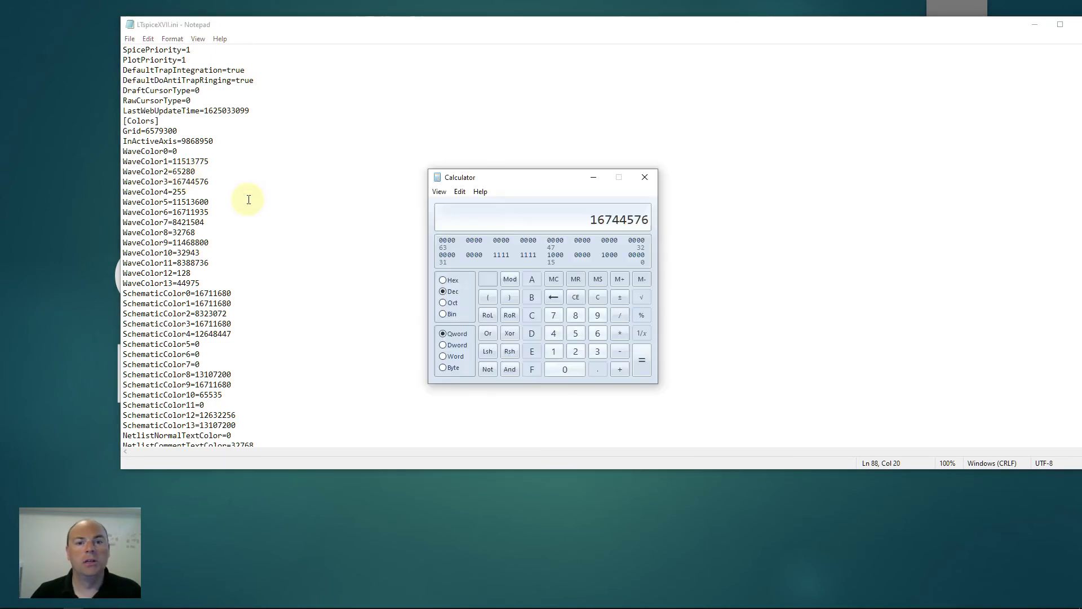
pyautogui.click(443, 280)
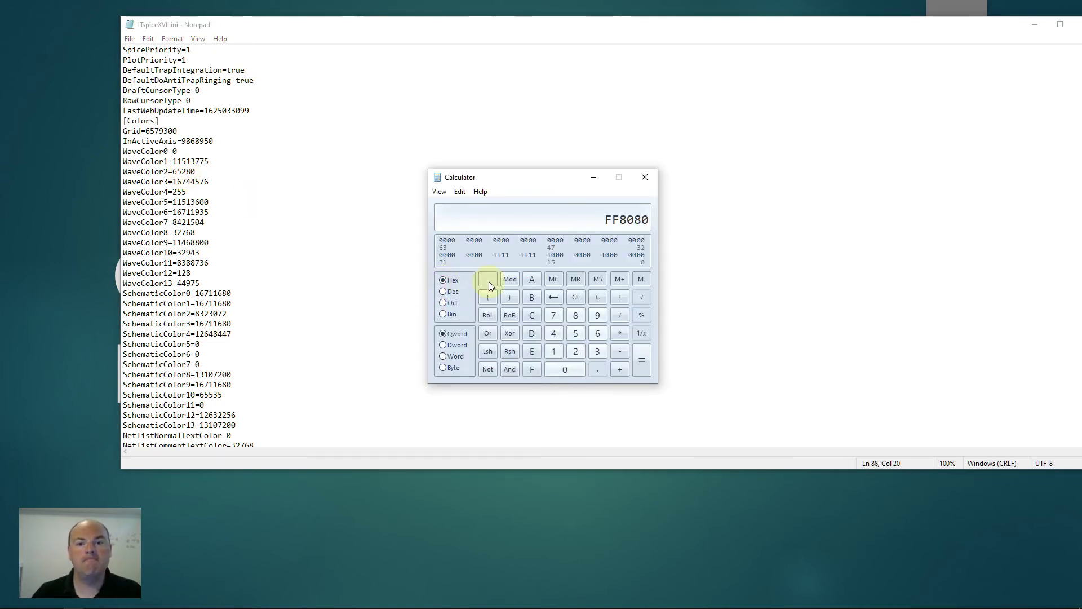
pyautogui.write('ff')
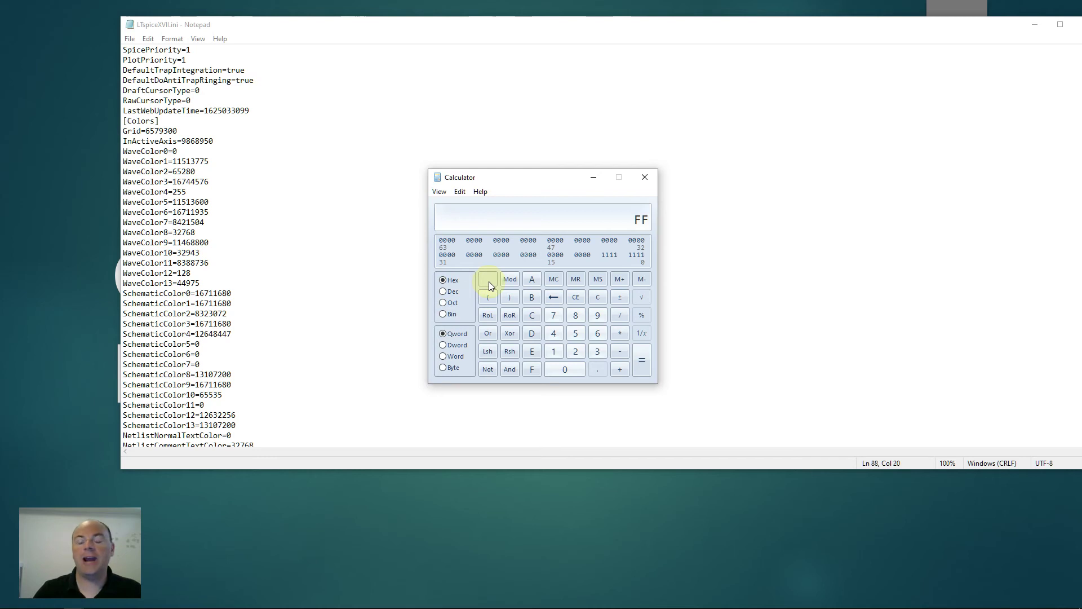
pyautogui.write('4040')
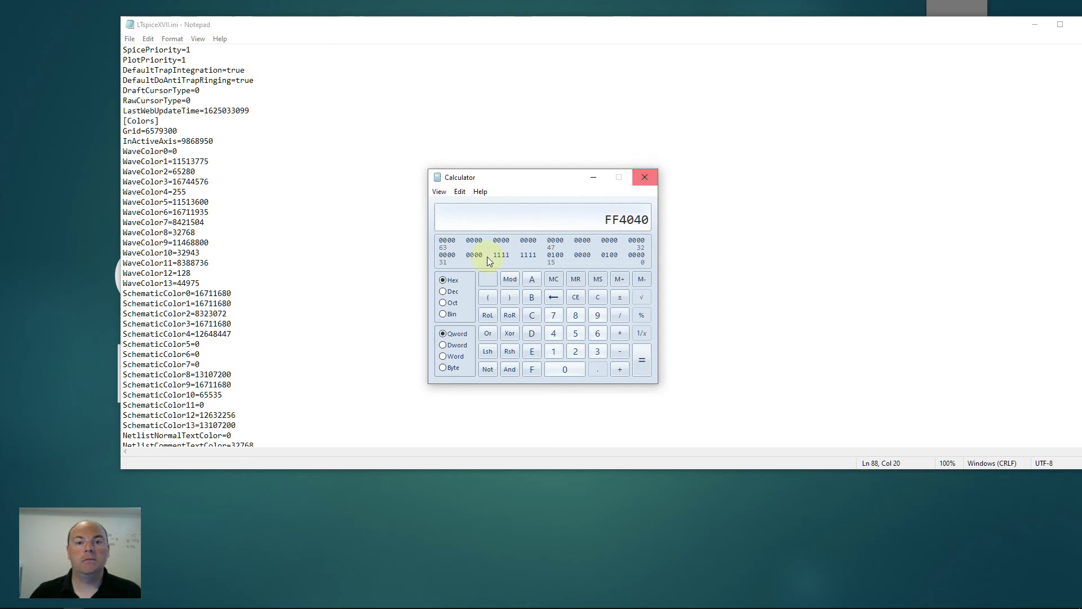
pyautogui.click(443, 291)
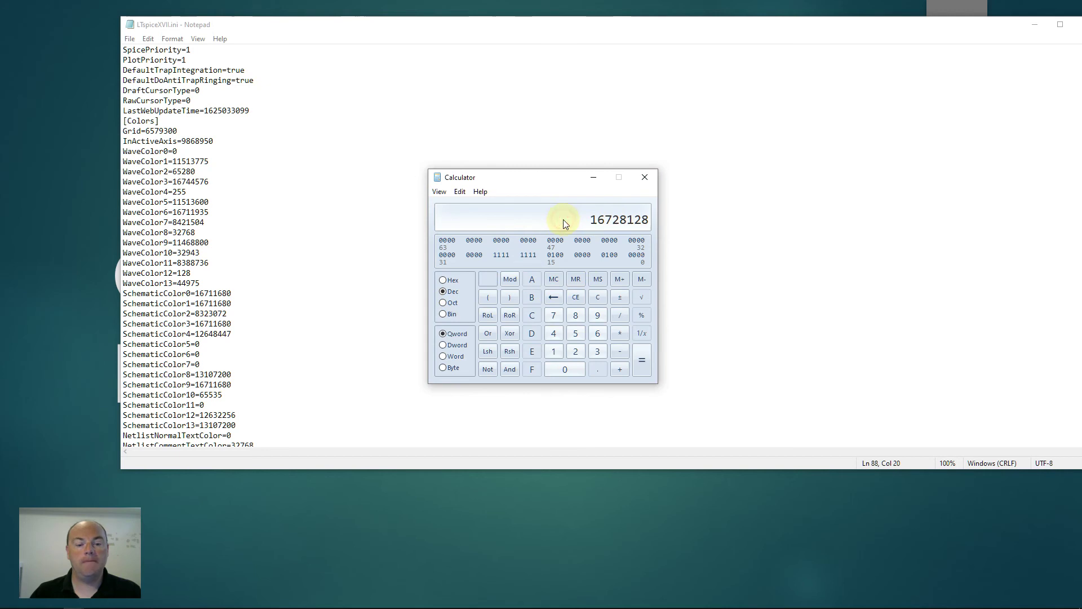
# Step: Replace WaveColor3's value with 16728128 in LTspiceXVII.ini and save
pyautogui.click(171, 183)
pyautogui.moveTo(173, 181); pyautogui.dragTo(213, 181)
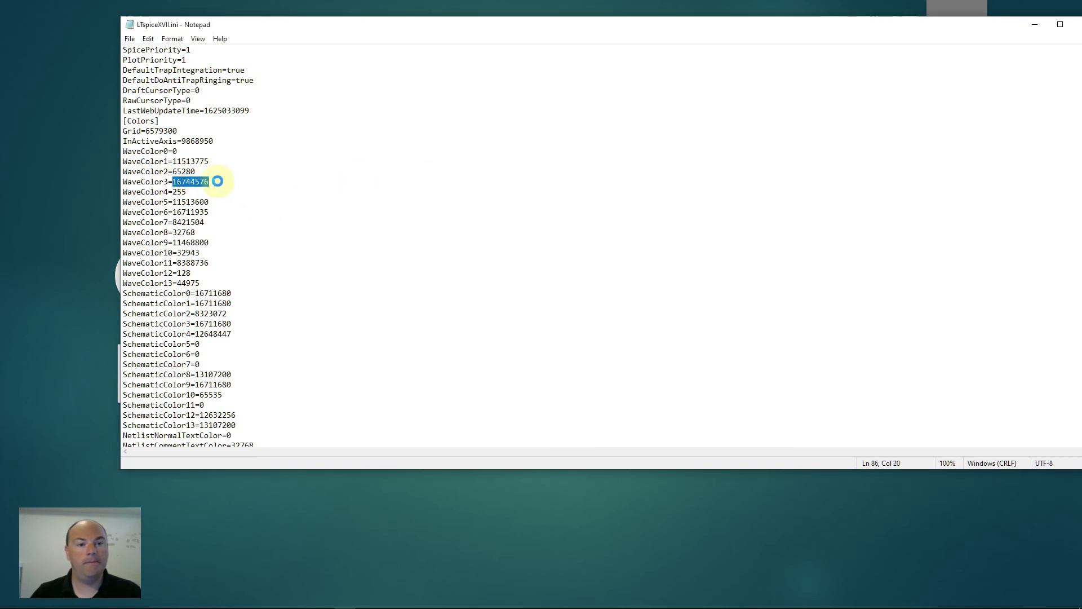
pyautogui.write('16728128')
pyautogui.hotkey('ctrl', 's')
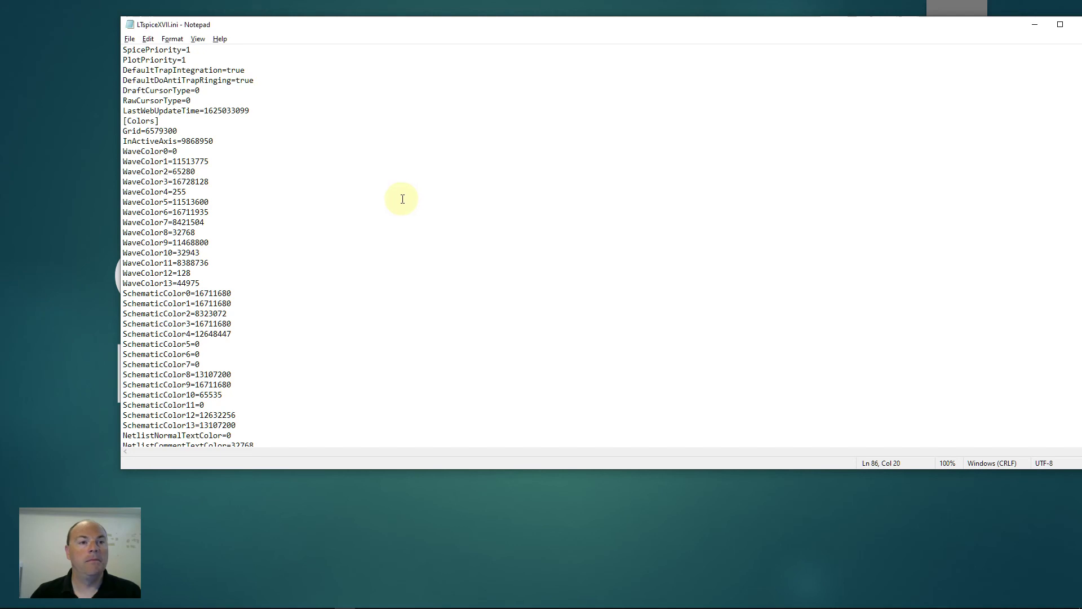
# Step: Relaunch LTspice XVII from the Start menu search
pyautogui.hotkey('alt', 'Tab')
pyautogui.press('super')
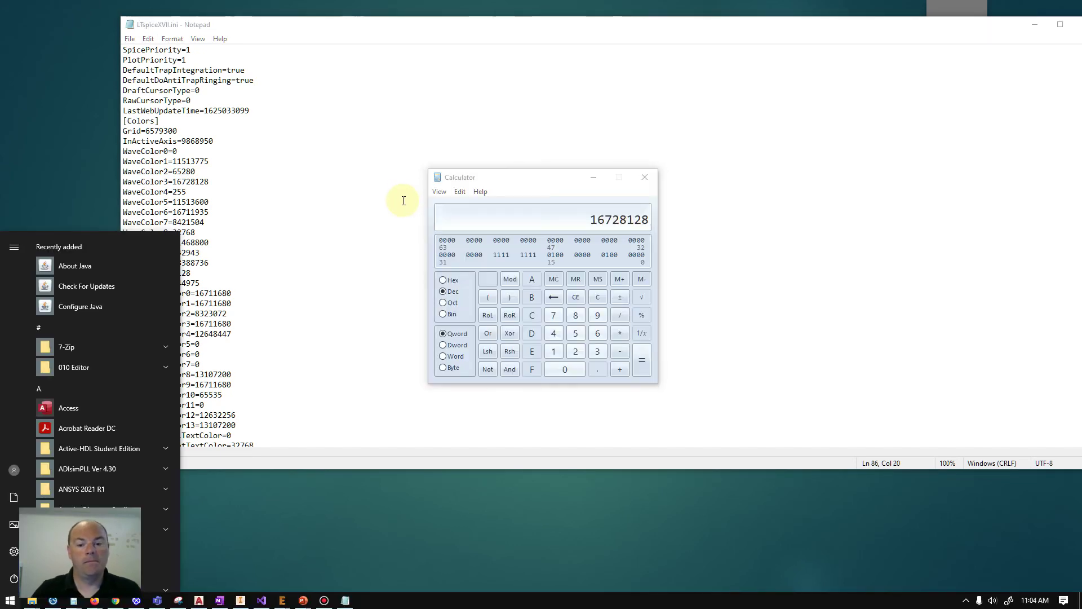
pyautogui.write('lt')
pyautogui.press('Return')
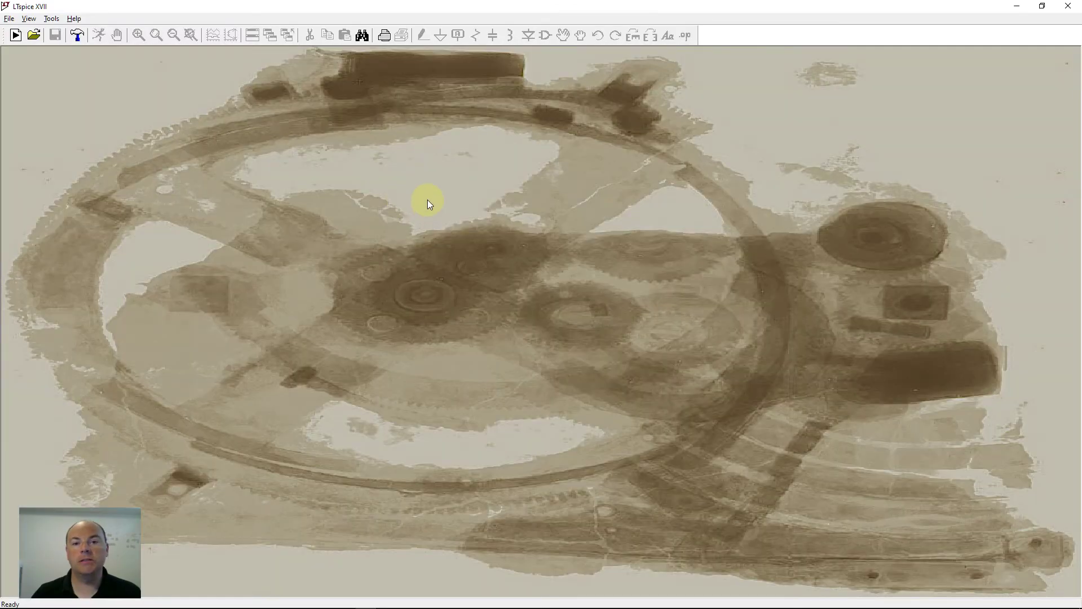
# Step: Open the 04d-lt1207-bf550-bf570-1n4148 schematic and run the transient simulation
pyautogui.click(33, 35)
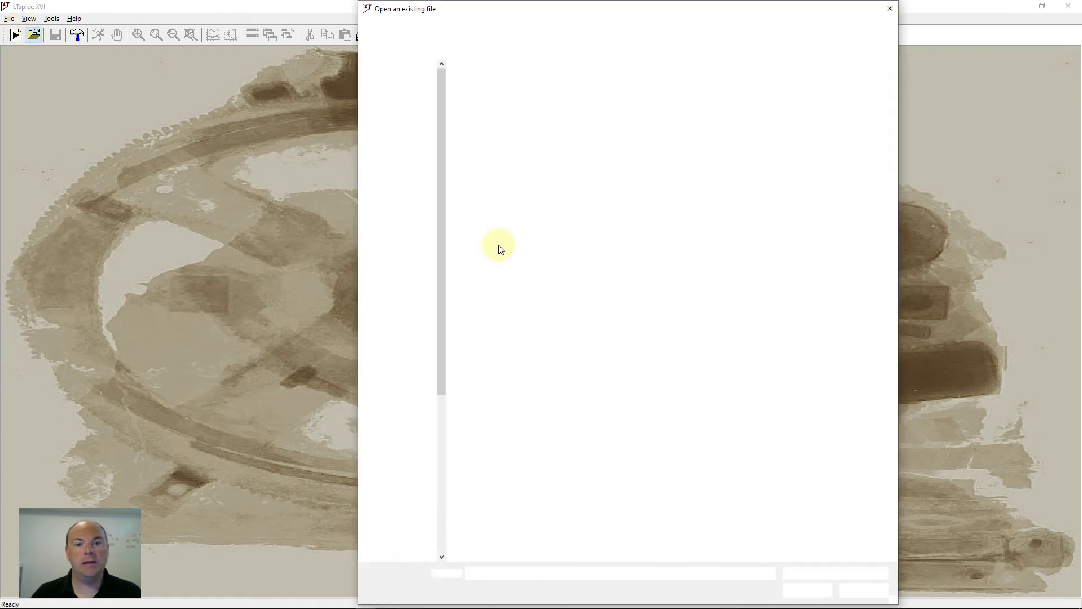
pyautogui.doubleClick(504, 83)
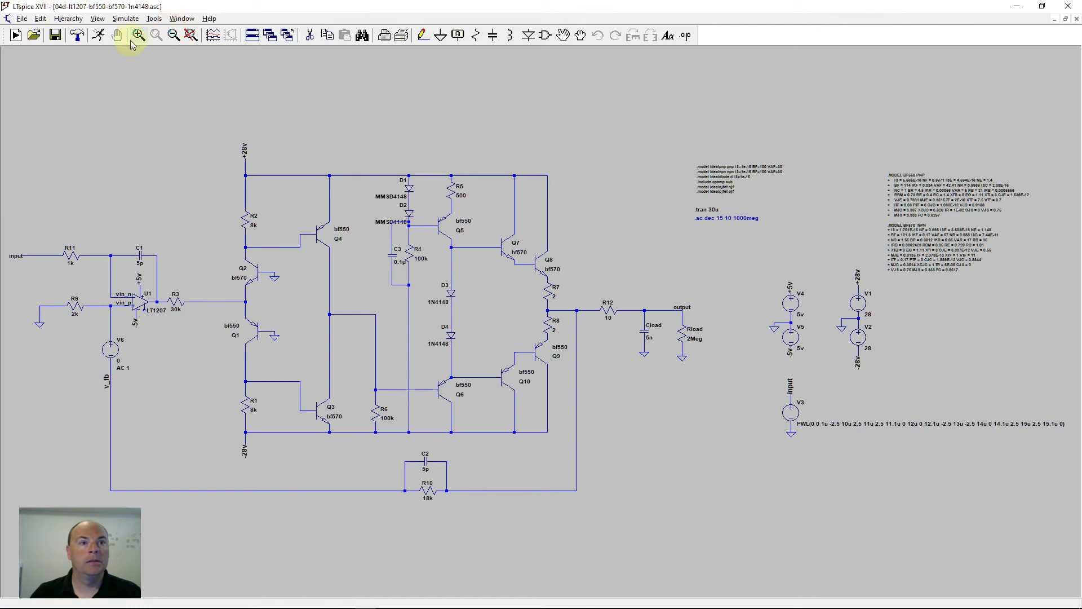
pyautogui.click(107, 38)
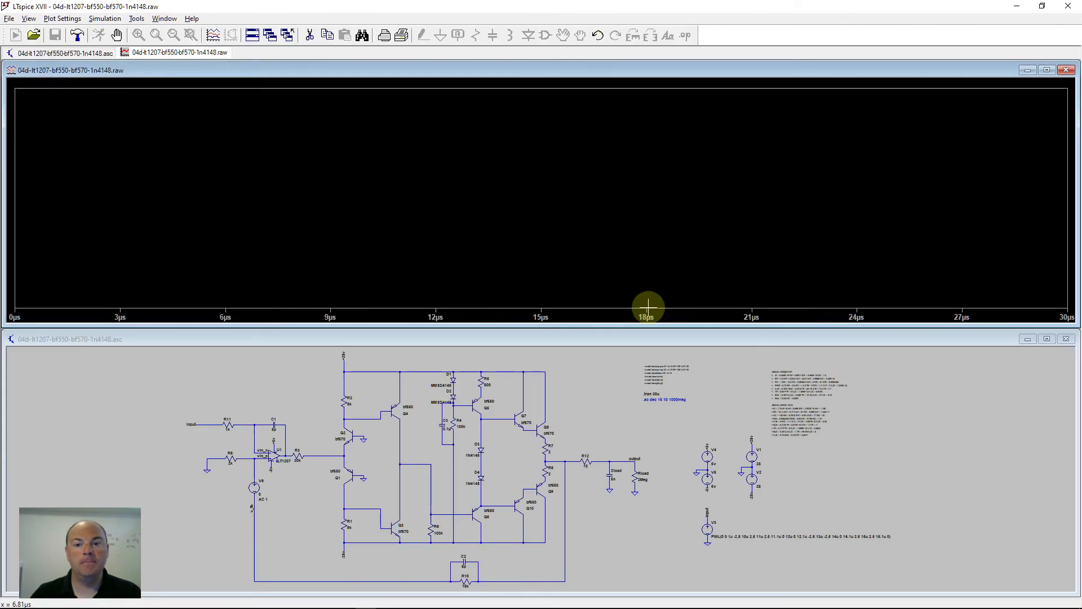
# Step: Plot V(input) then V(output) as the second trace, and minimize LTspice
pyautogui.click(645, 433)
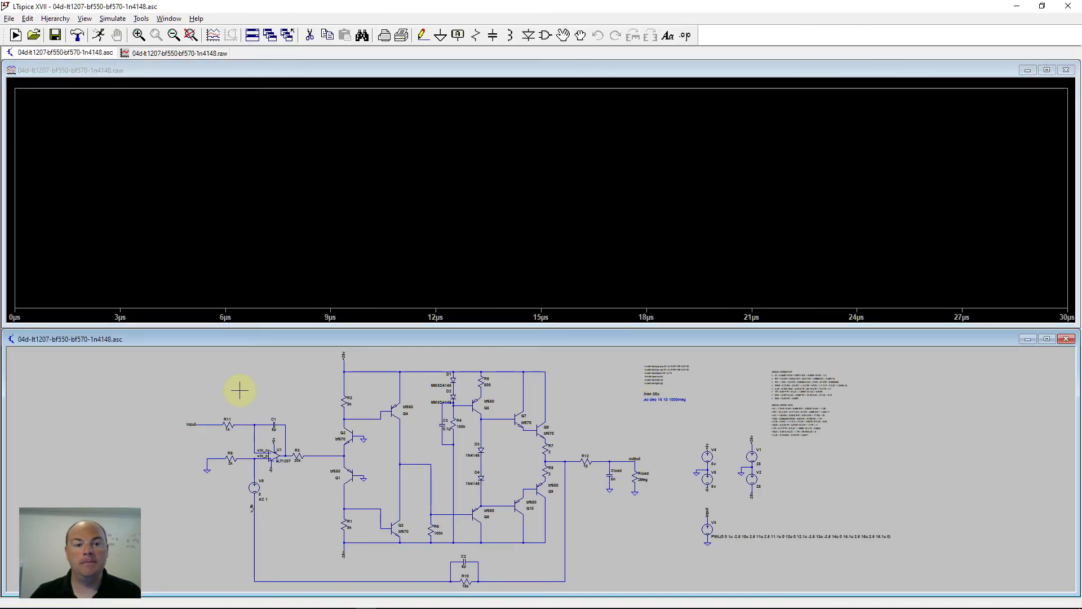
pyautogui.click(206, 424)
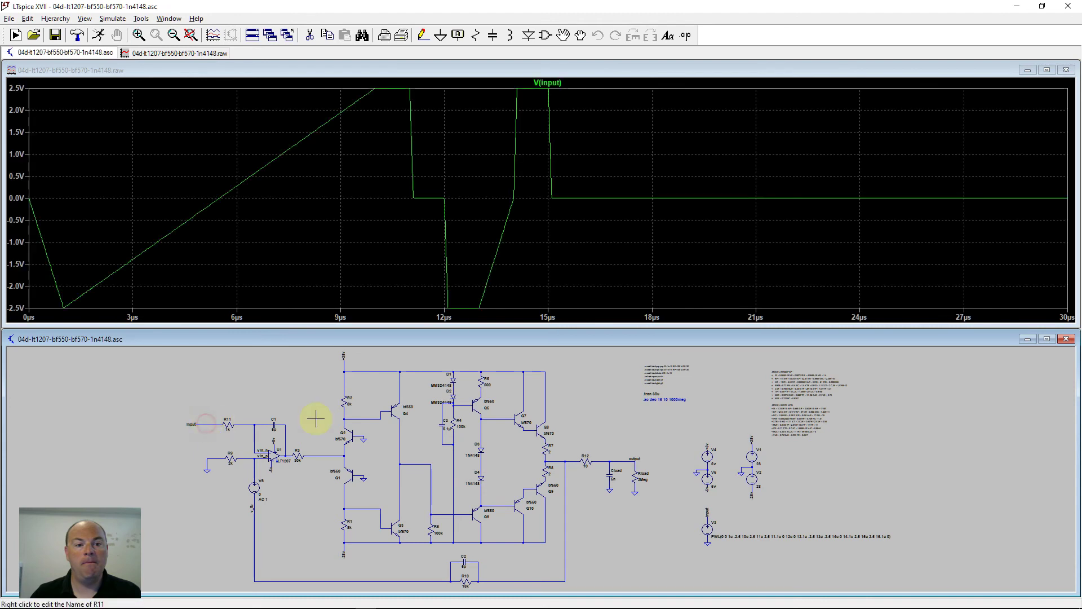
pyautogui.click(618, 460)
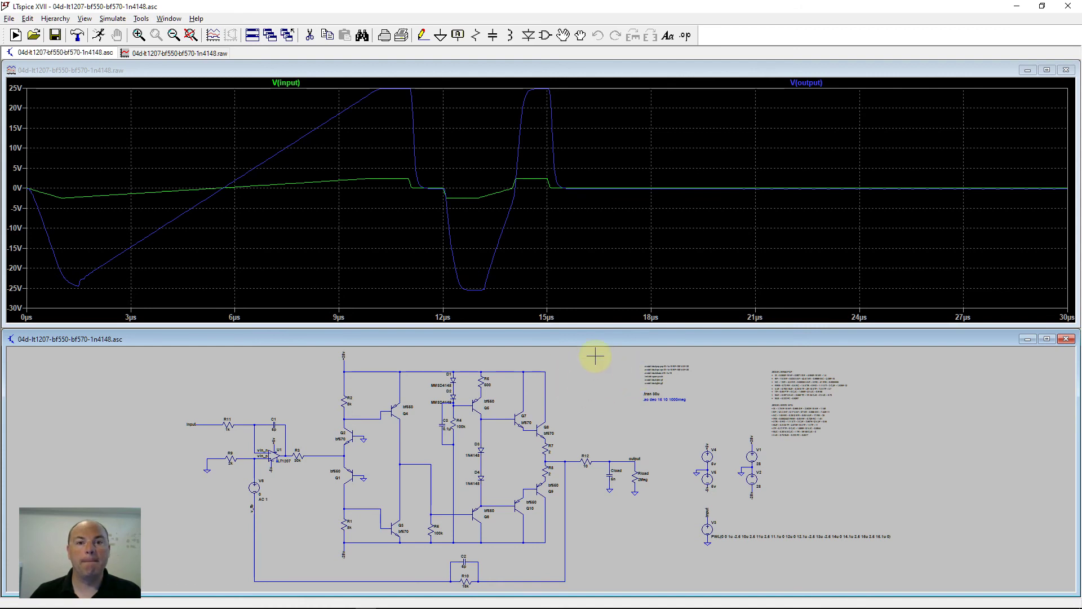
pyautogui.click(1013, 13)
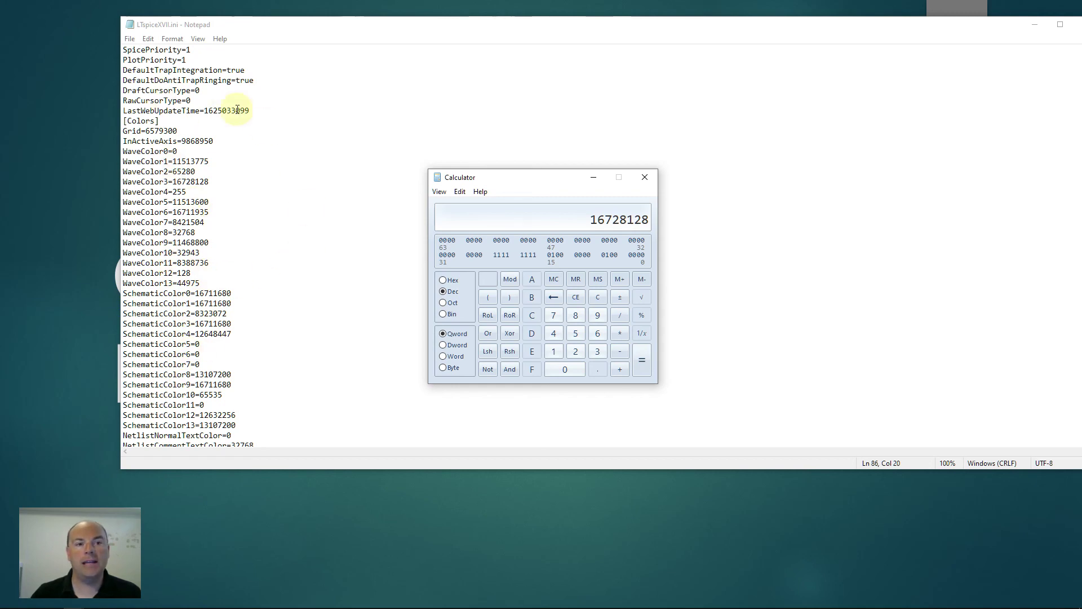
# Step: Scroll down and back up through LTspiceXVII.ini, then close Calculator
pyautogui.scroll(-3, 265, 228)
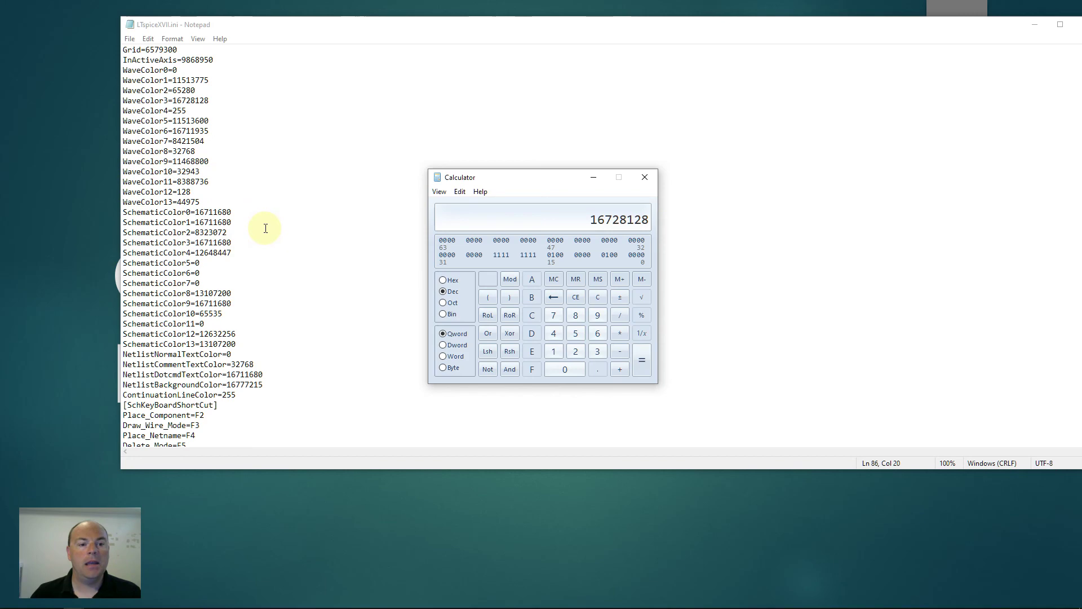
pyautogui.scroll(-18, 265, 228)
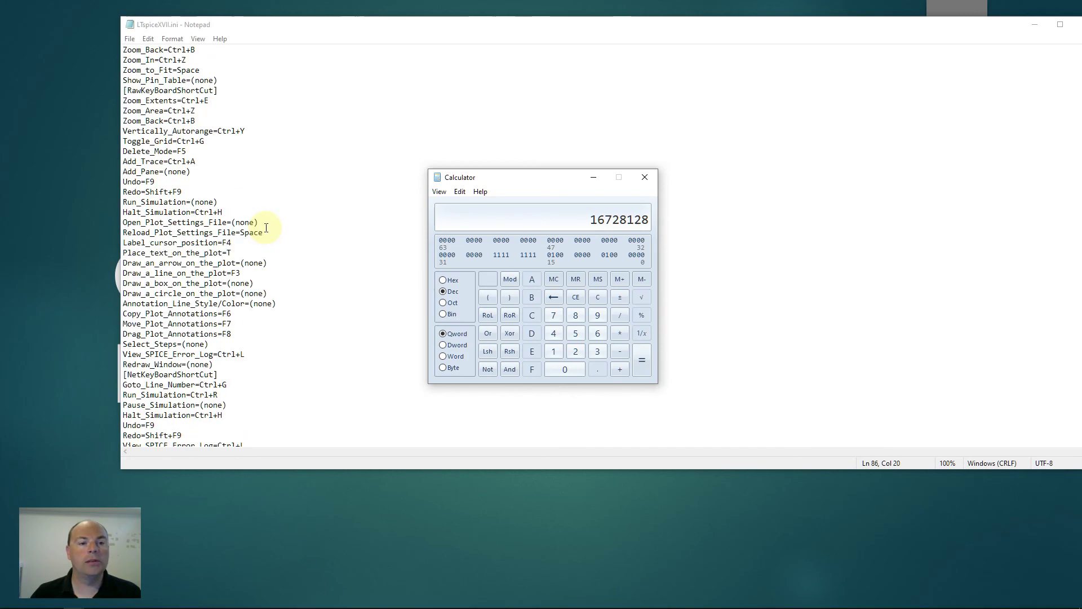
pyautogui.scroll(15, 266, 227)
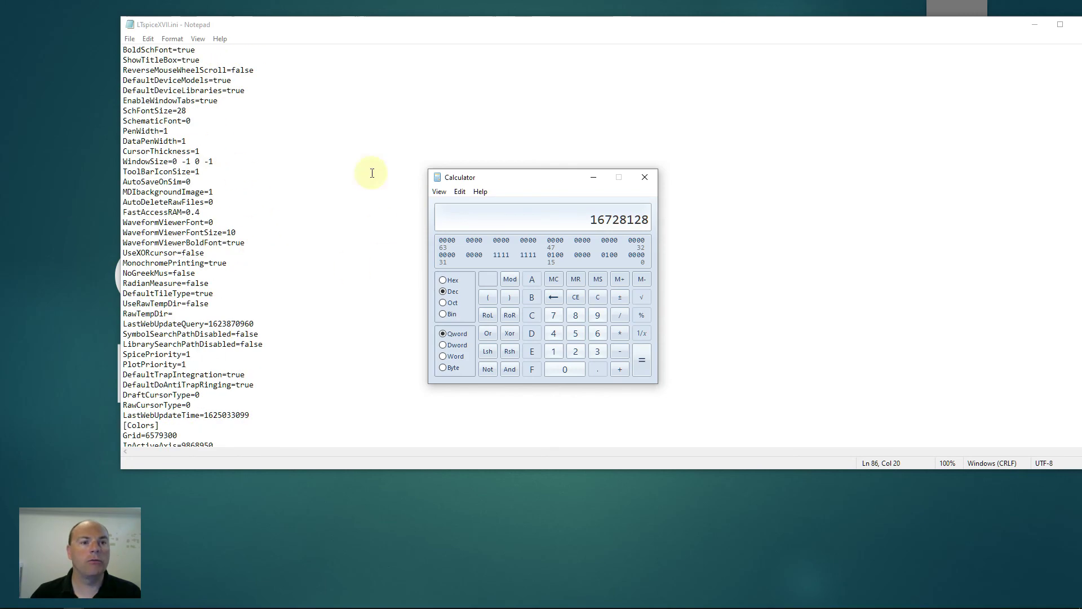
pyautogui.scroll(15, 175, 138)
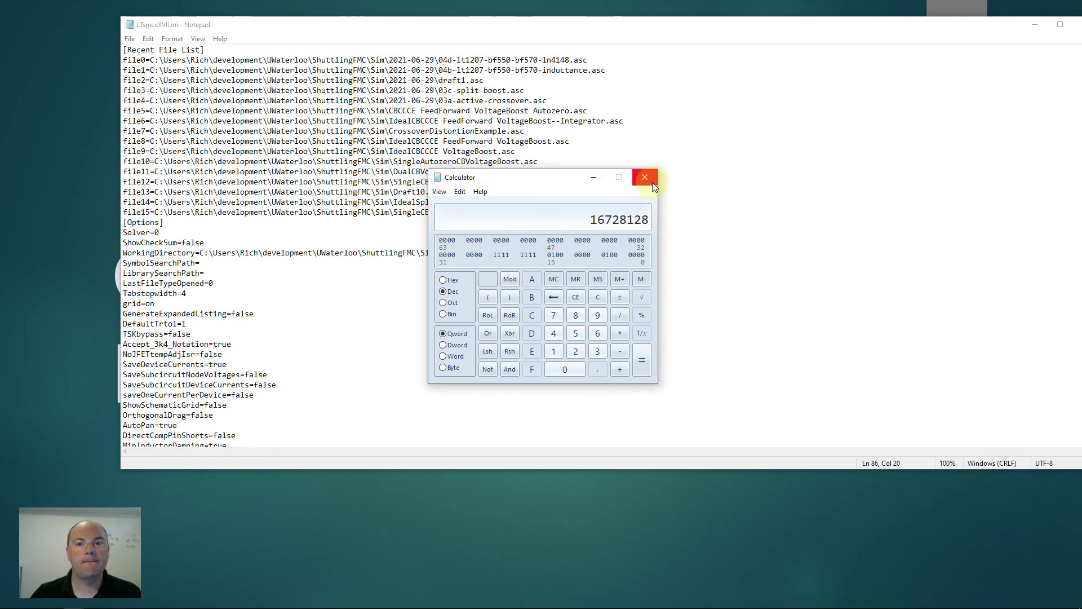
pyautogui.click(647, 178)
# Step: Close the Notepad window holding LTspiceXVII.ini to return to the Roaming folder
pyautogui.moveTo(1012, 24); pyautogui.dragTo(896, 27)
pyautogui.click(966, 27)
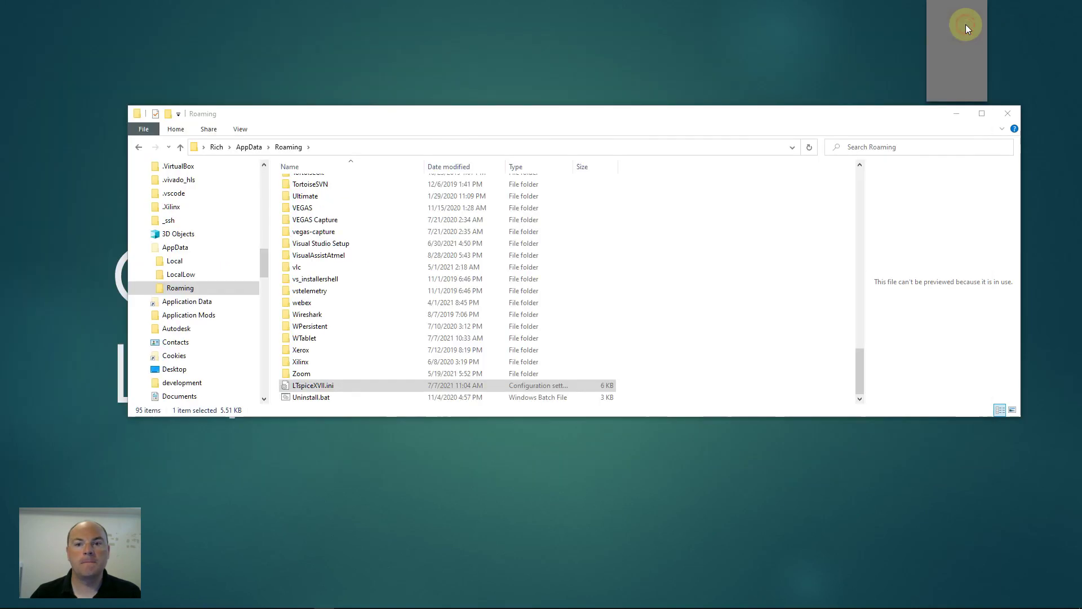